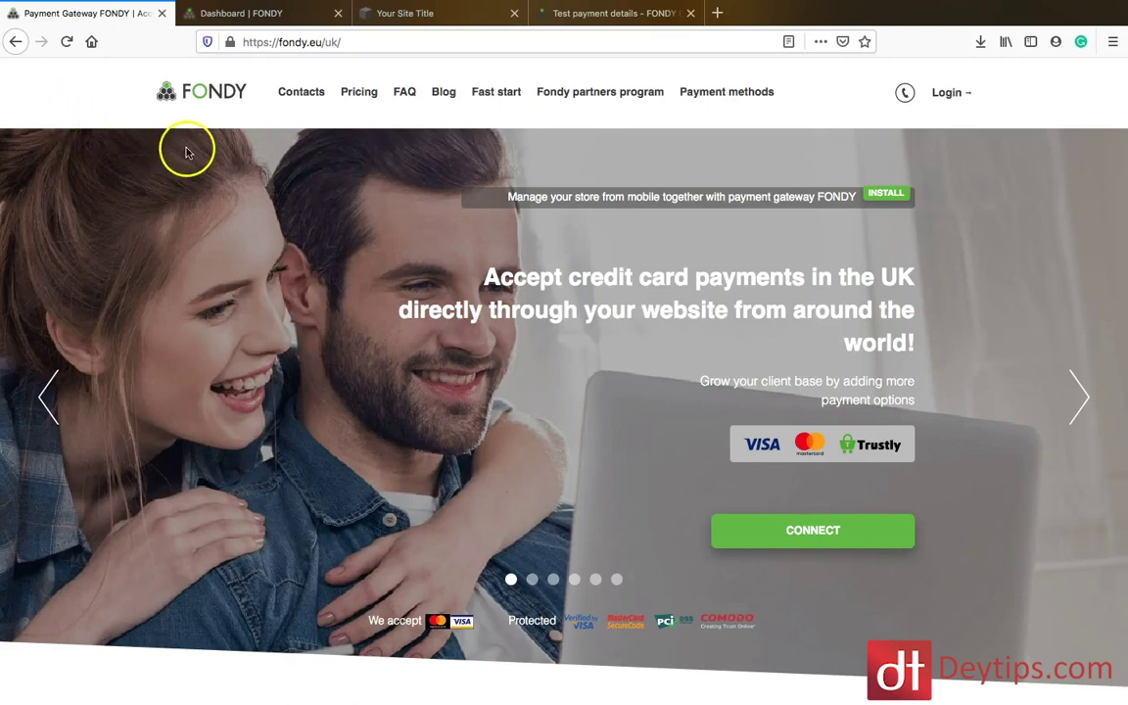
Step: Review Fondy's United Kingdom gateway fee tables on the Pricing page, then go to the merchant login
{"action": "left_click", "coordinate": [362, 94]}
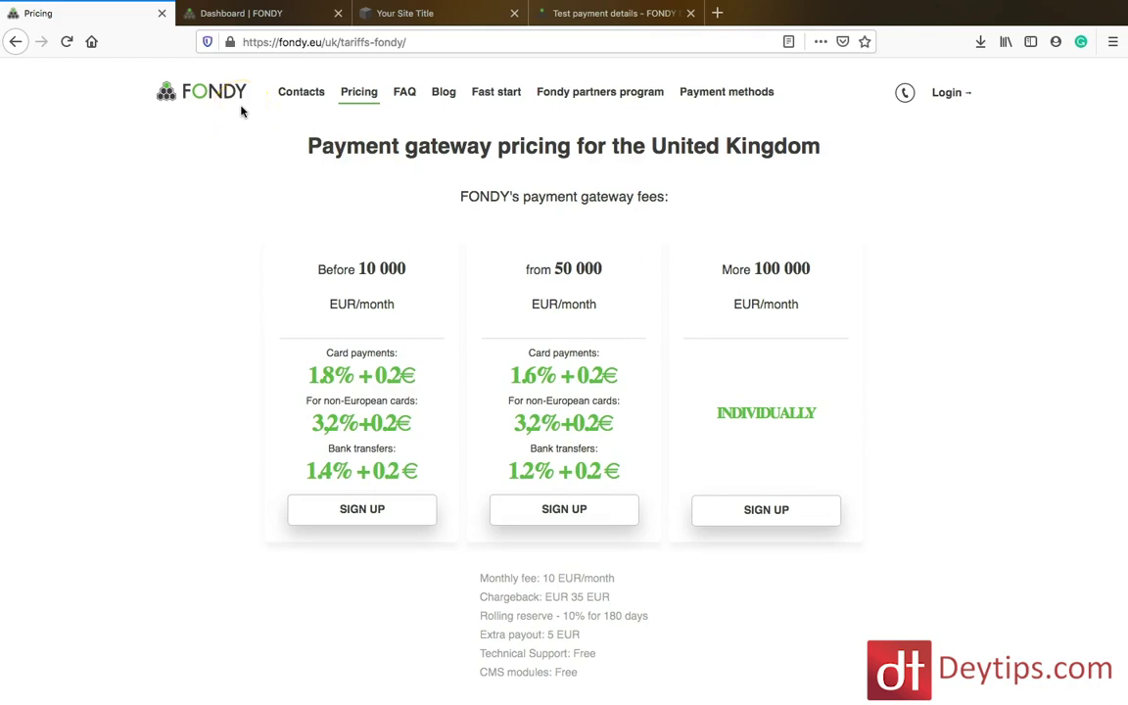
{"action": "left_click", "coordinate": [949, 98]}
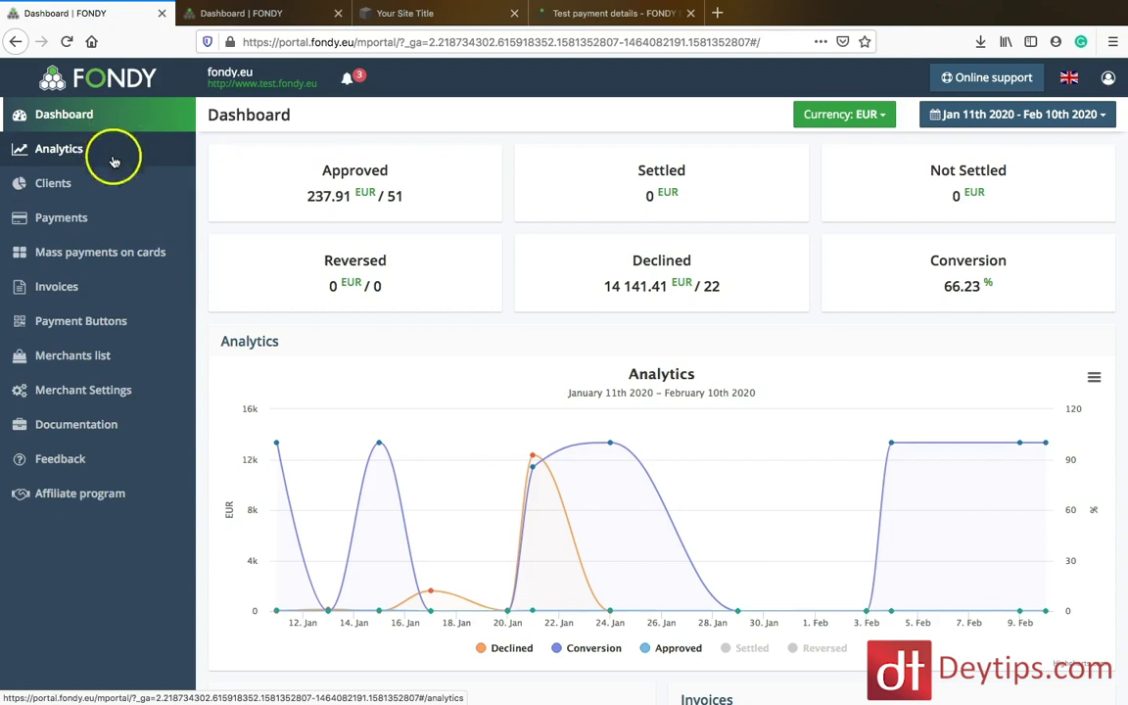
Step: Go to Payment Buttons in the portal sidebar and start a new button in the Button generator
{"action": "left_click", "coordinate": [87, 333]}
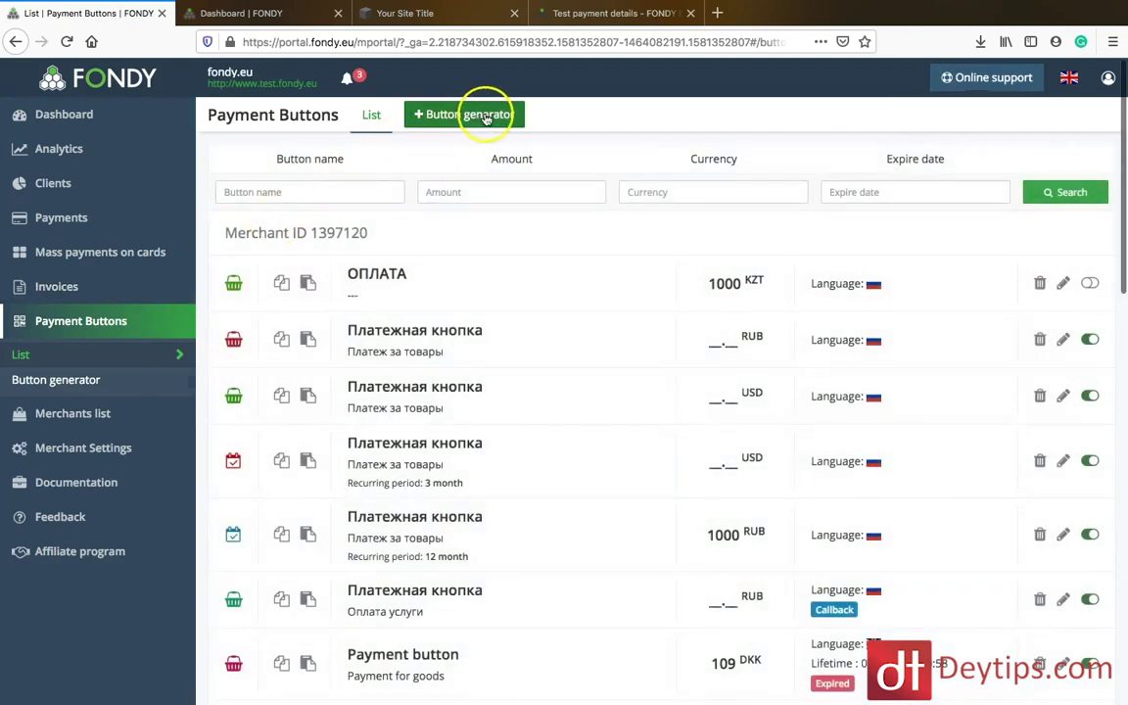
{"action": "left_click", "coordinate": [452, 118]}
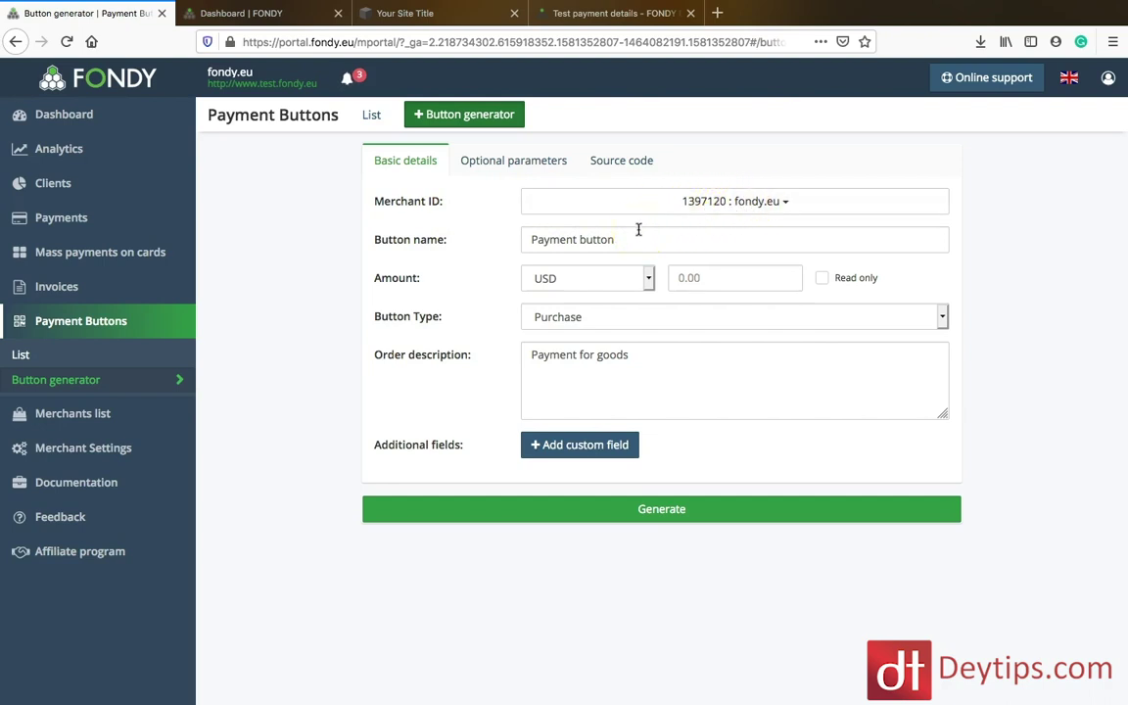
Step: Give the button a new name, keep USD as currency, and set the amount to 10
{"action": "left_click_drag", "start_coordinate": [637, 241], "coordinate": [525, 243]}
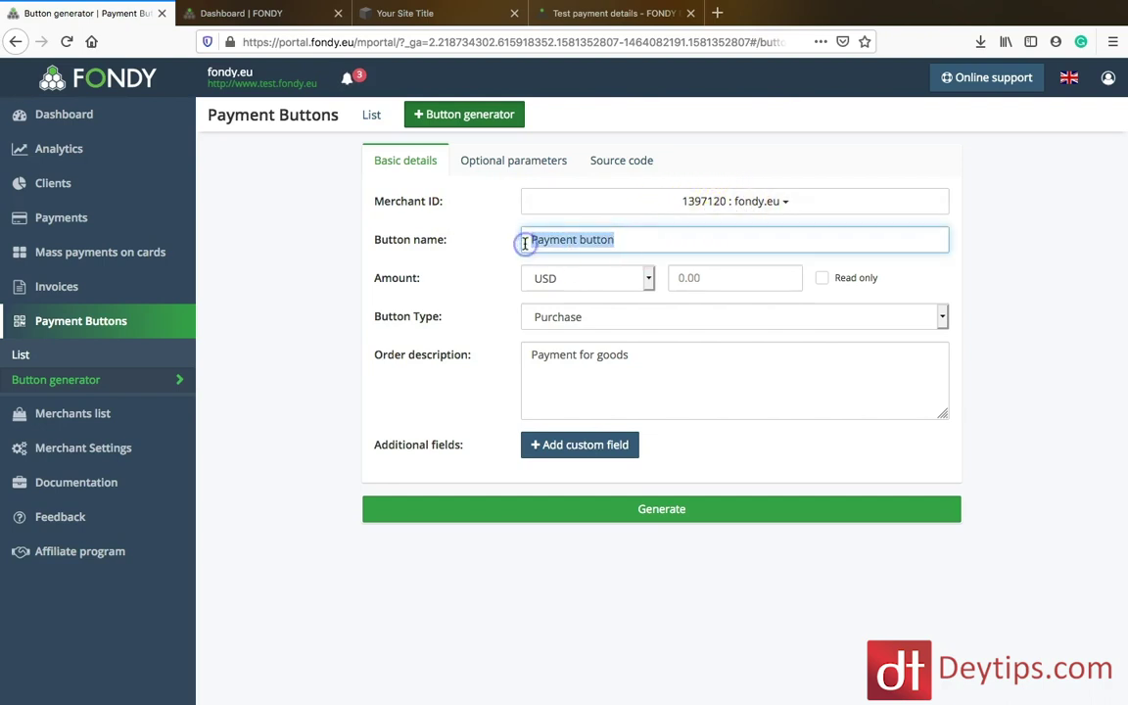
{"action": "type", "text": "Pay Sam"}
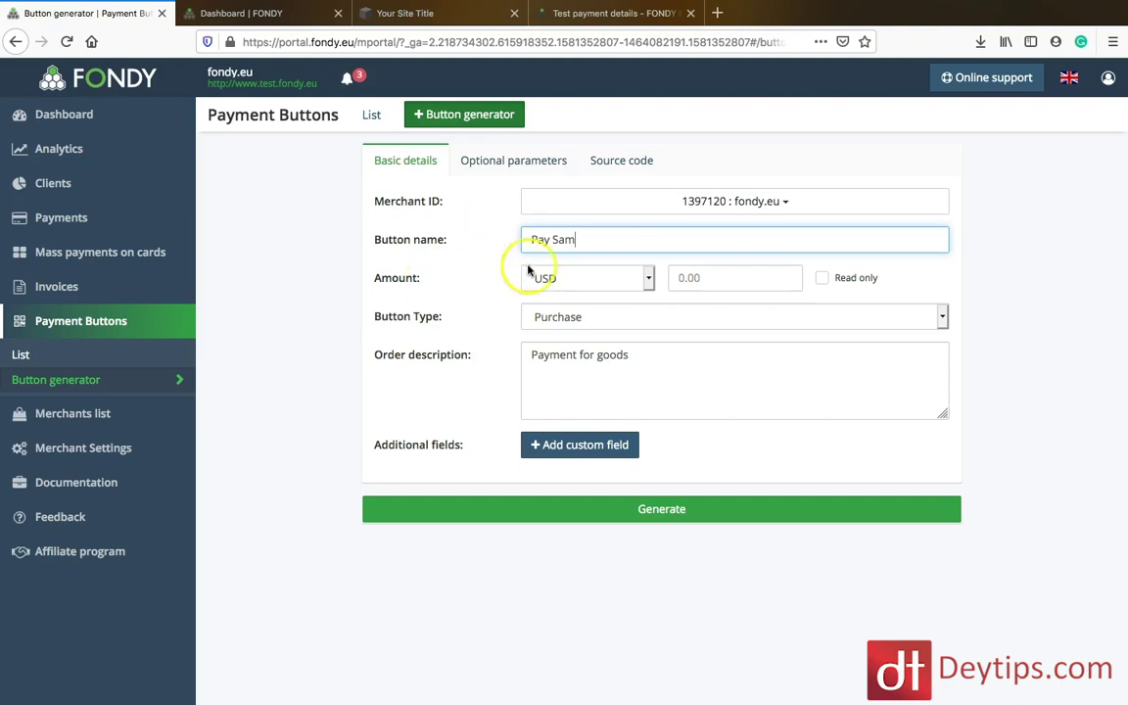
{"action": "left_click", "coordinate": [646, 276]}
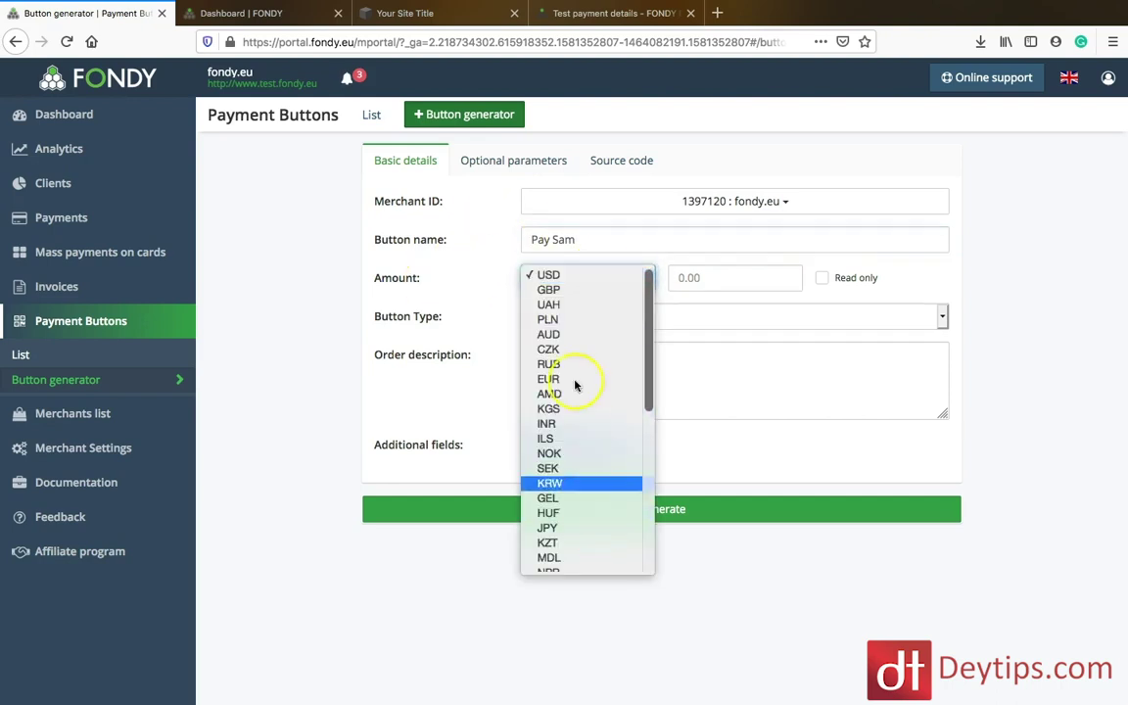
{"action": "left_click", "coordinate": [562, 275]}
{"action": "left_click", "coordinate": [715, 271]}
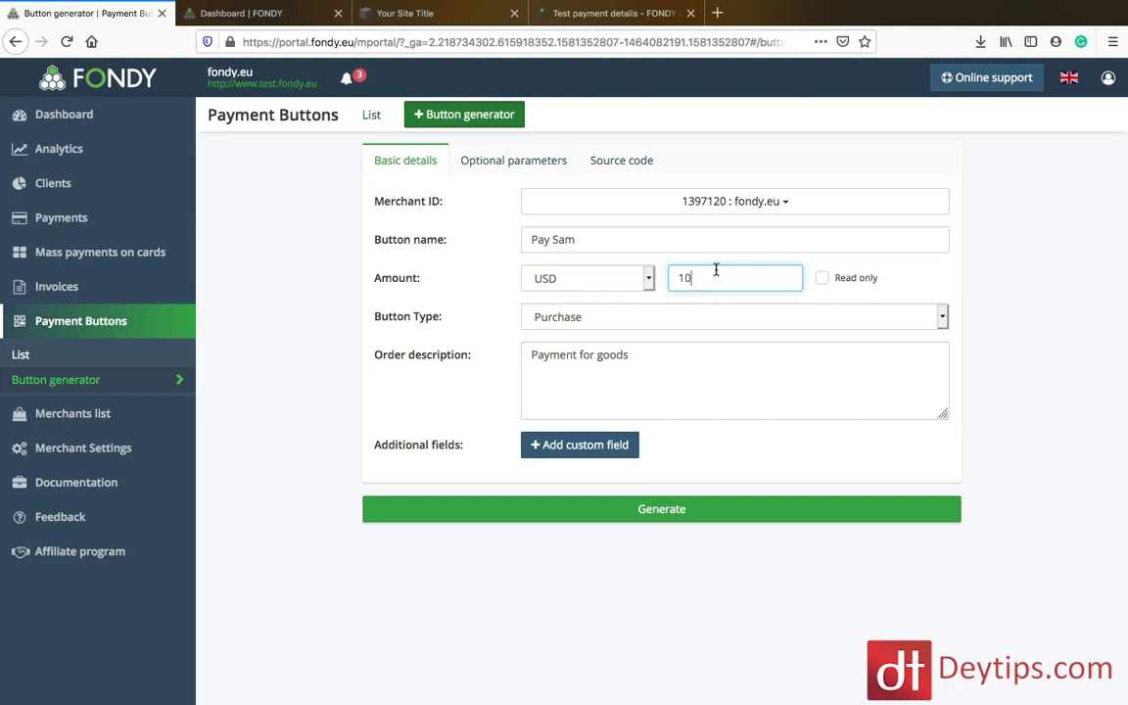
{"action": "left_click", "coordinate": [925, 280]}
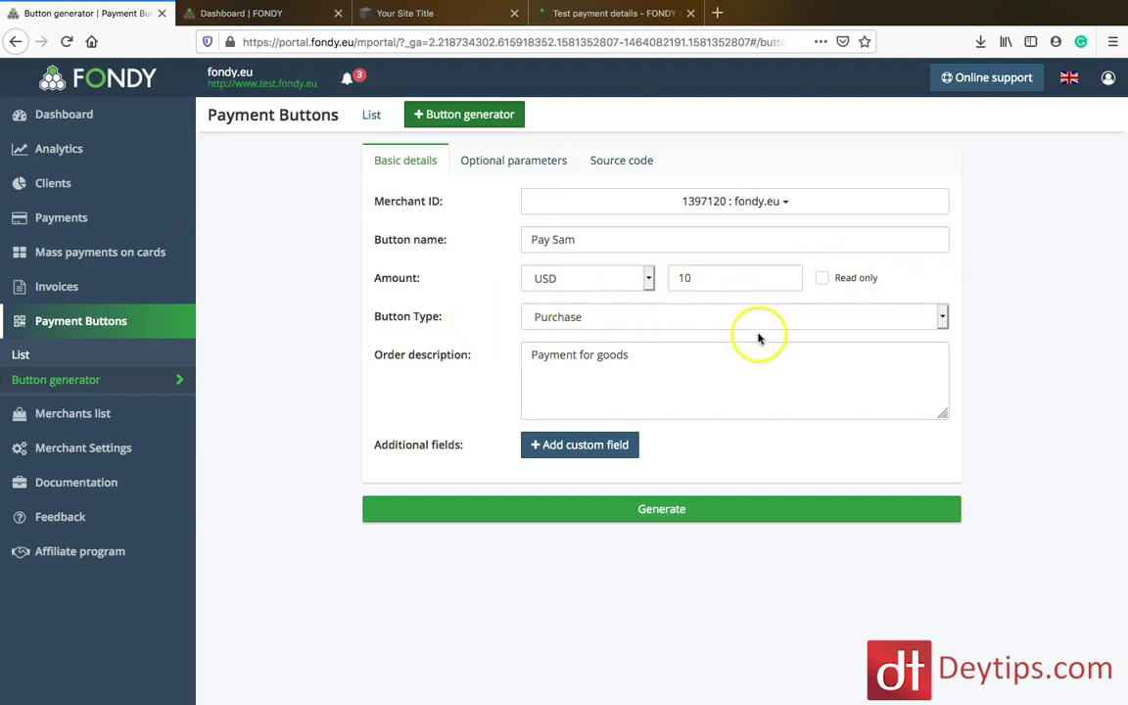
Step: Keep the Purchase type and 'Payment for goods' description, then bring up Add custom field
{"action": "left_click", "coordinate": [941, 318]}
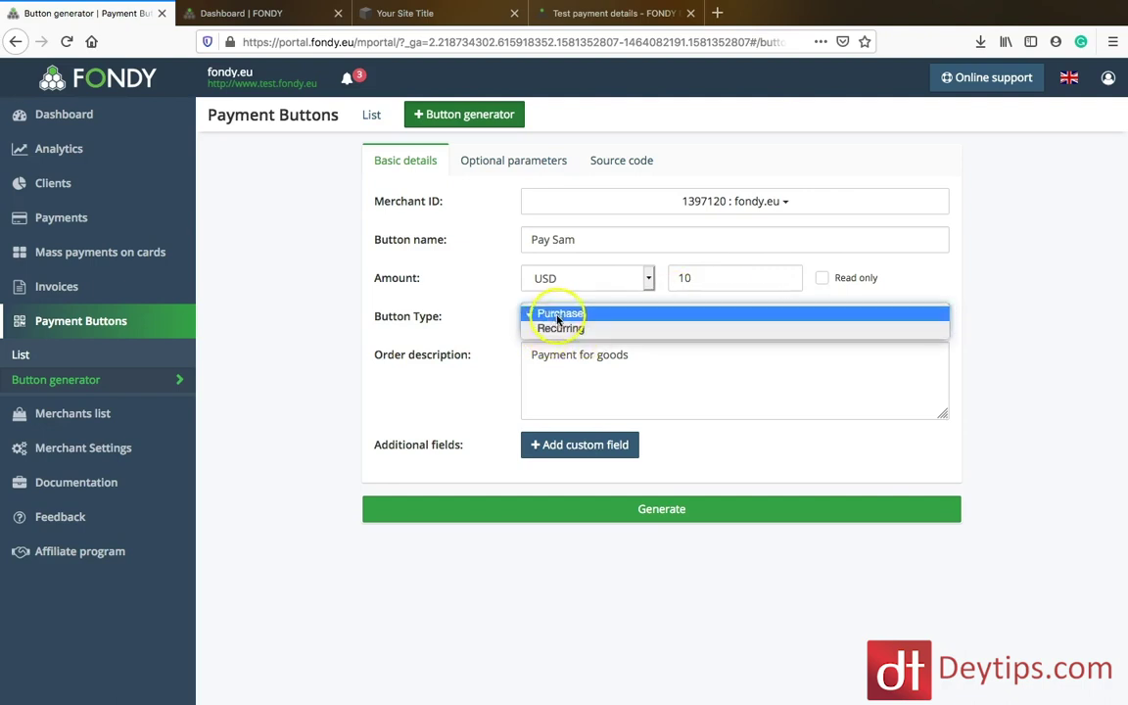
{"action": "left_click", "coordinate": [490, 401]}
{"action": "left_click_drag", "start_coordinate": [638, 356], "coordinate": [516, 350]}
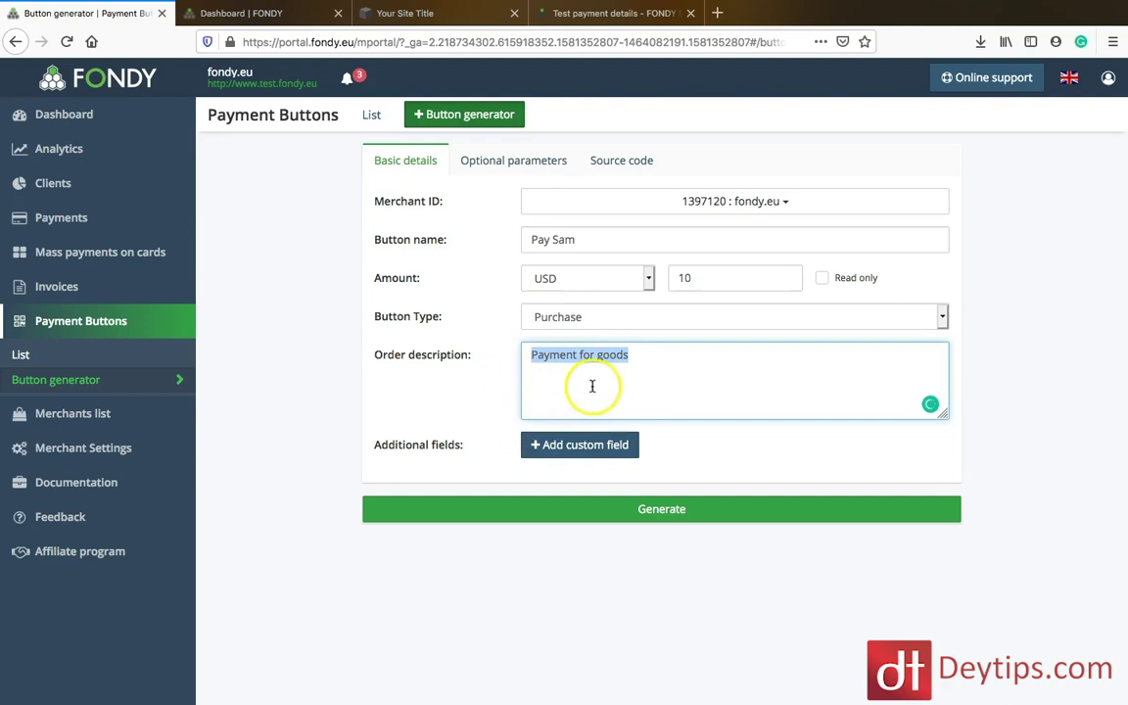
{"action": "left_click", "coordinate": [673, 378]}
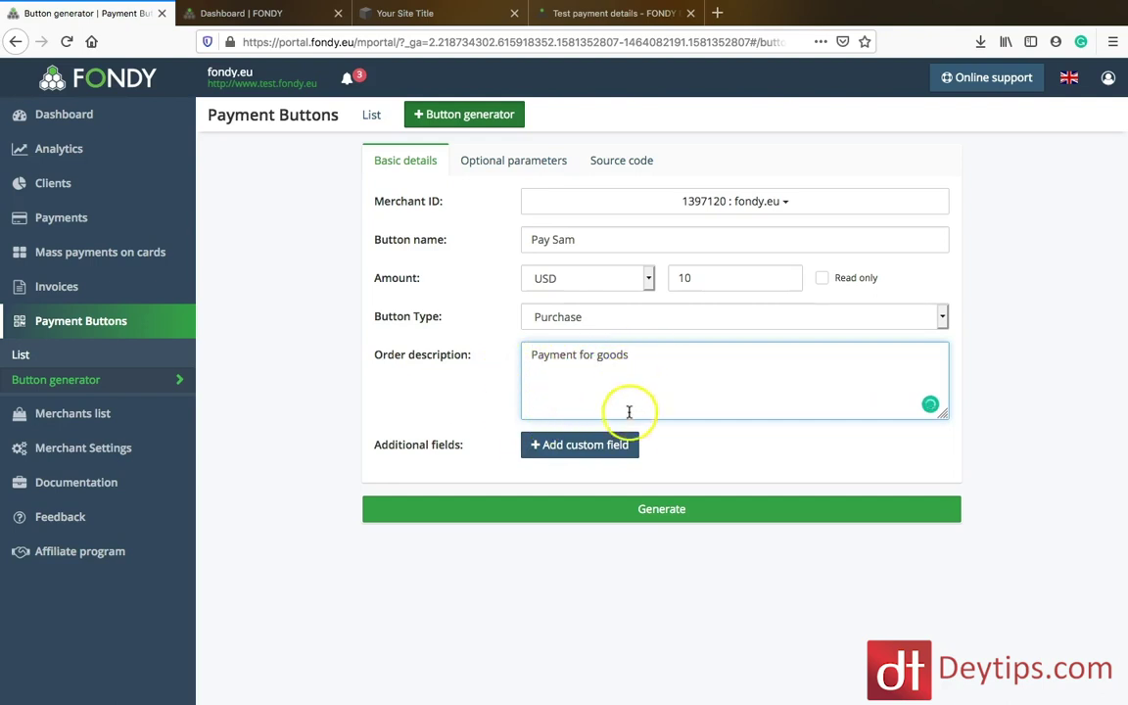
{"action": "left_click", "coordinate": [561, 446]}
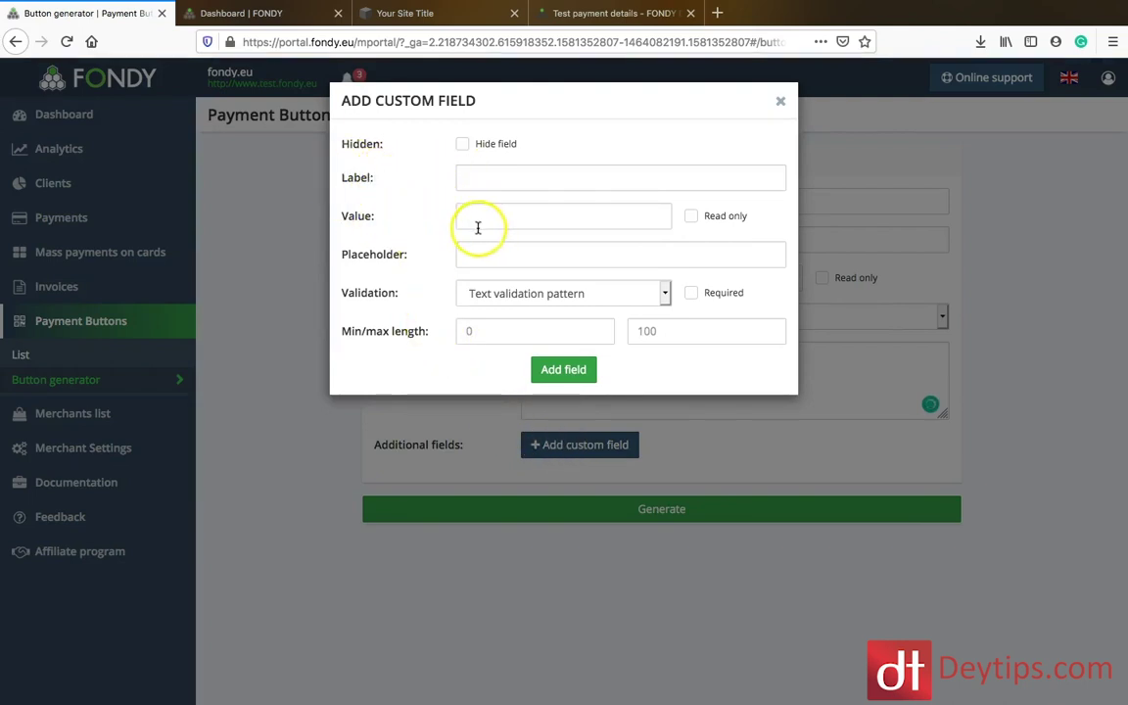
Step: Dismiss the custom field dialog unused, check Optional parameters and Source code, then return to Basic details
{"action": "left_click", "coordinate": [497, 252]}
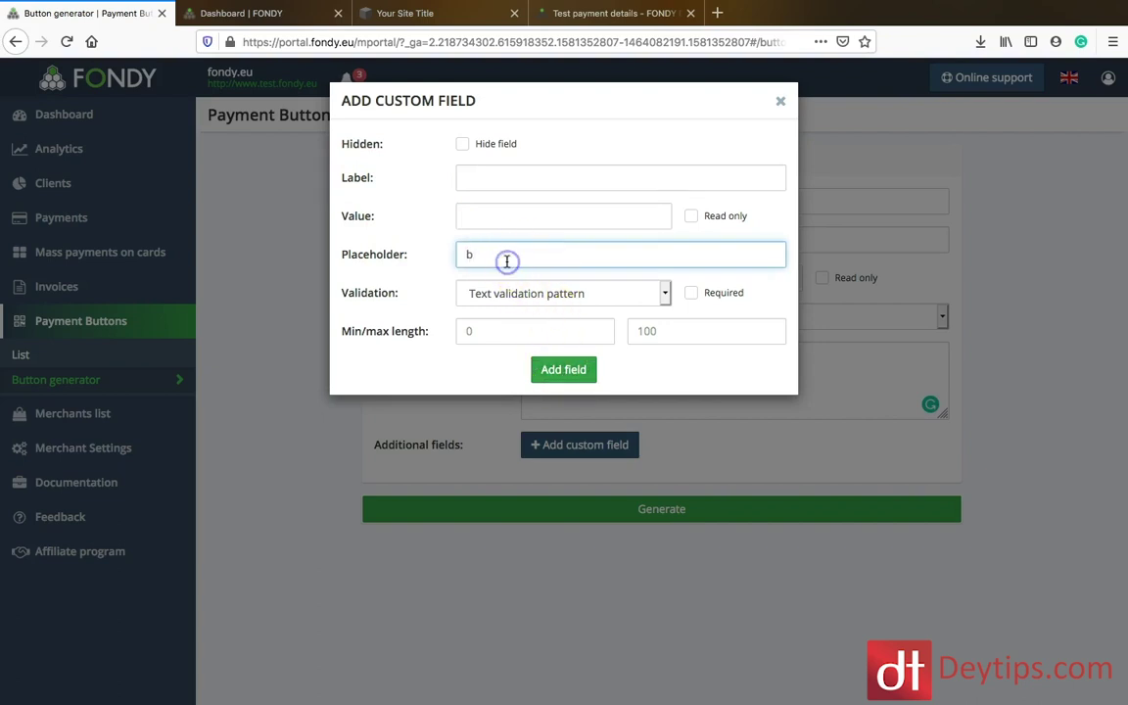
{"action": "left_click", "coordinate": [781, 100]}
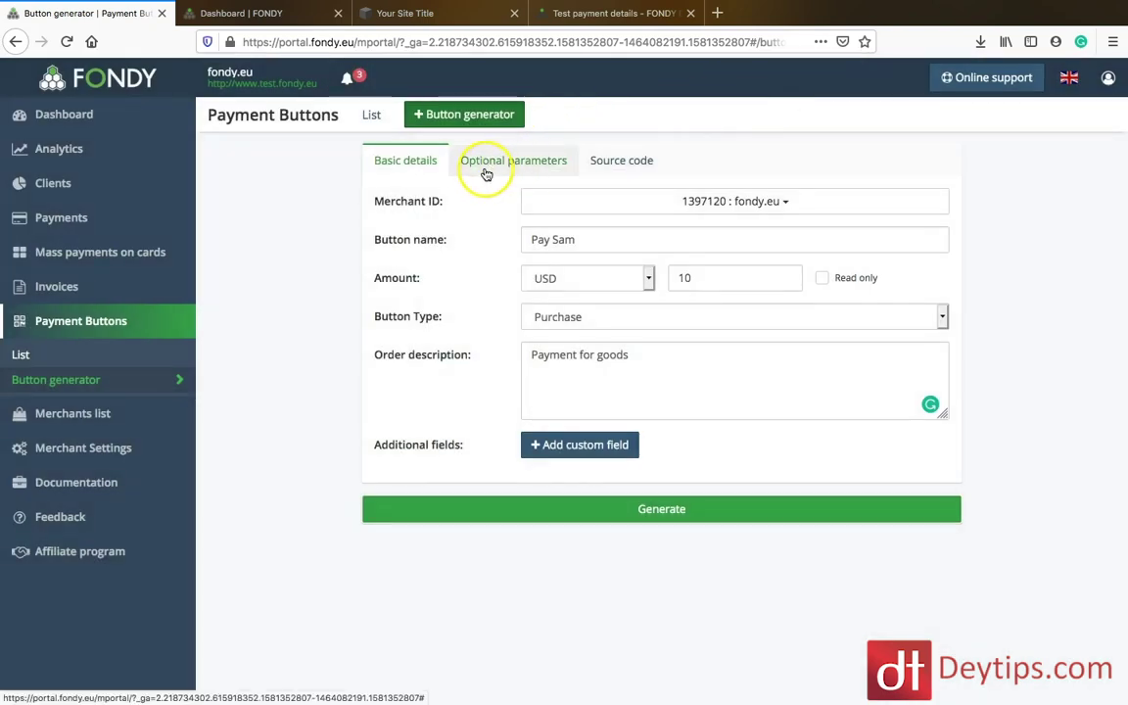
{"action": "left_click", "coordinate": [486, 172]}
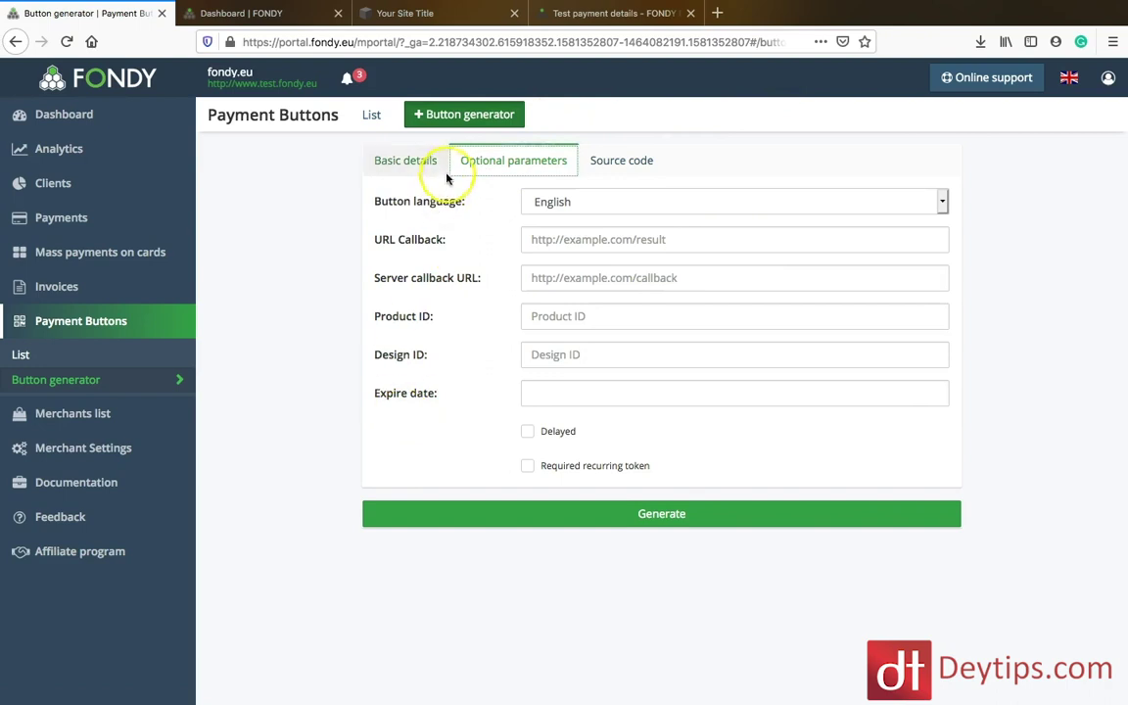
{"action": "left_click", "coordinate": [634, 161]}
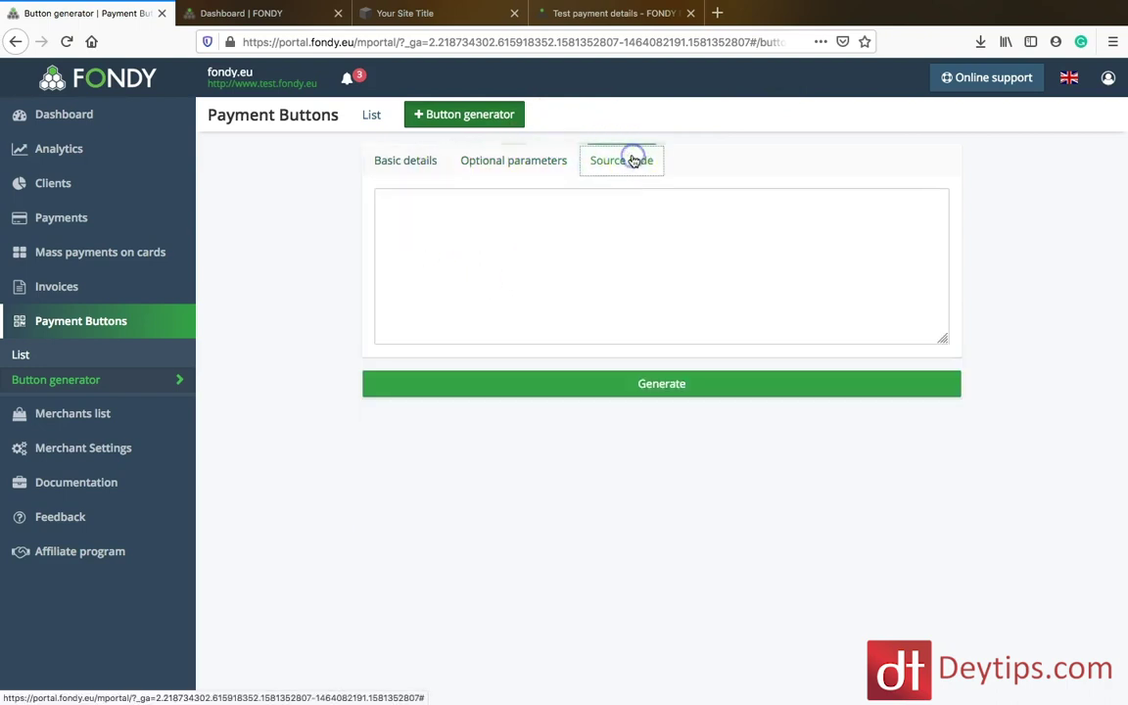
{"action": "left_click", "coordinate": [401, 162]}
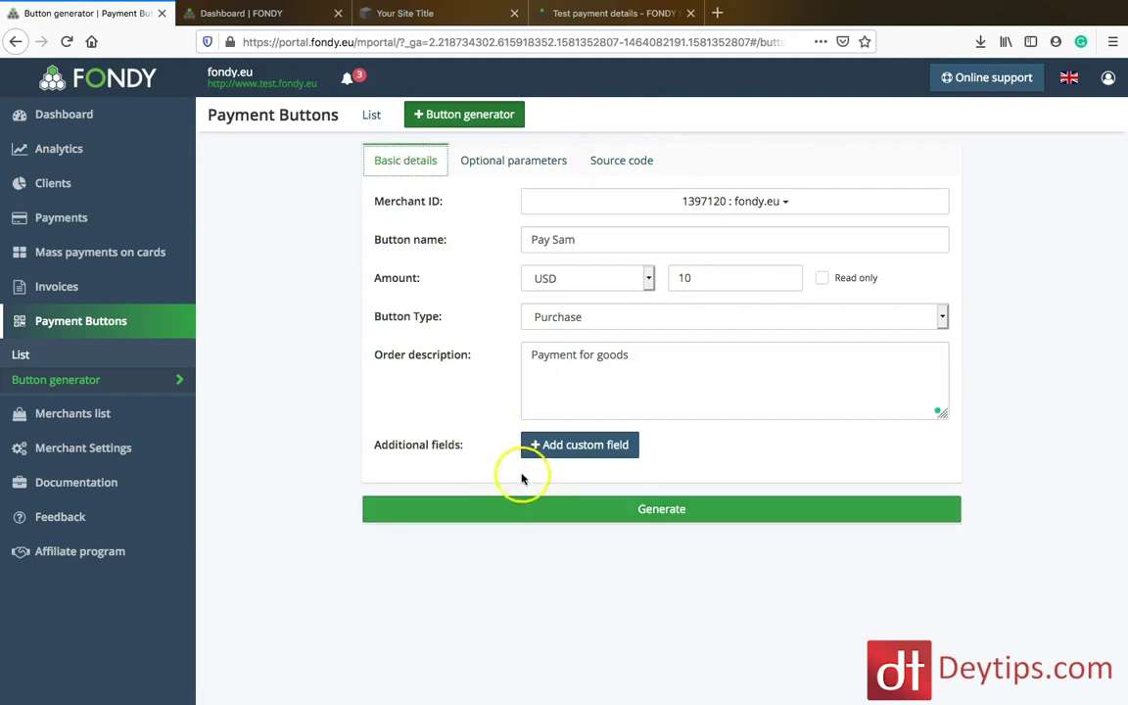
Step: Generate the button and preview its short payment link's 10 USD checkout in a new tab
{"action": "left_click", "coordinate": [629, 511]}
{"action": "scroll", "coordinate": [629, 509], "scroll_direction": "down", "scroll_amount": 3}
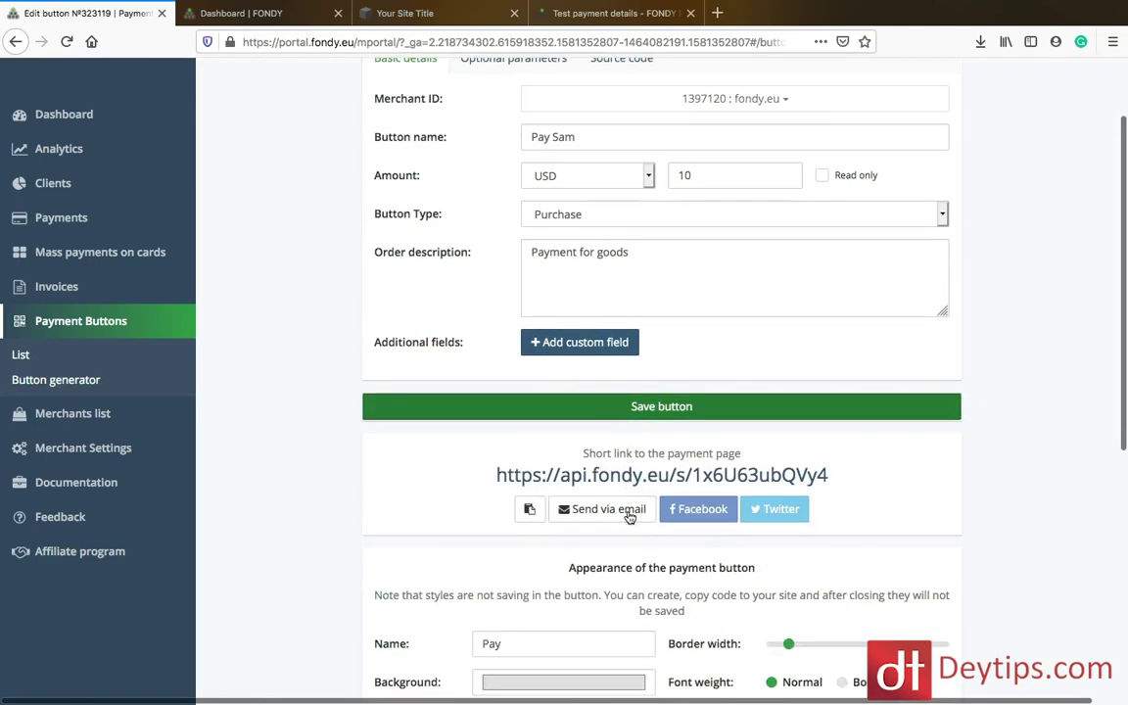
{"action": "right_click", "coordinate": [681, 415]}
{"action": "left_click", "coordinate": [734, 418]}
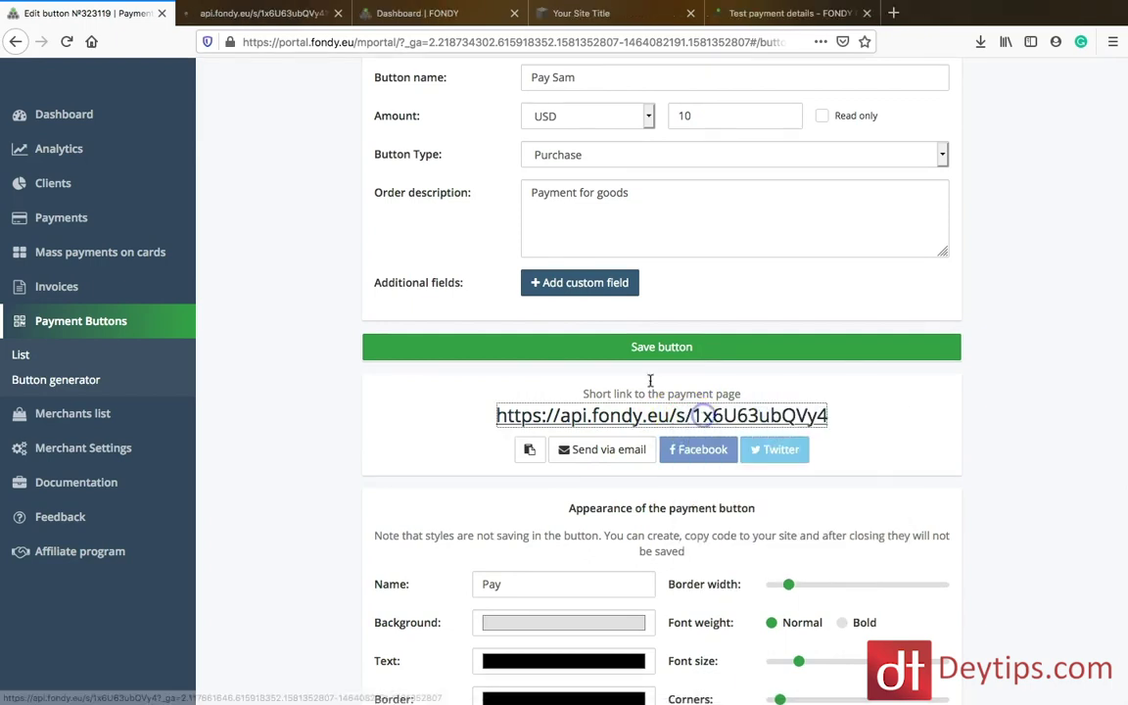
{"action": "key", "text": "ctrl+Tab"}
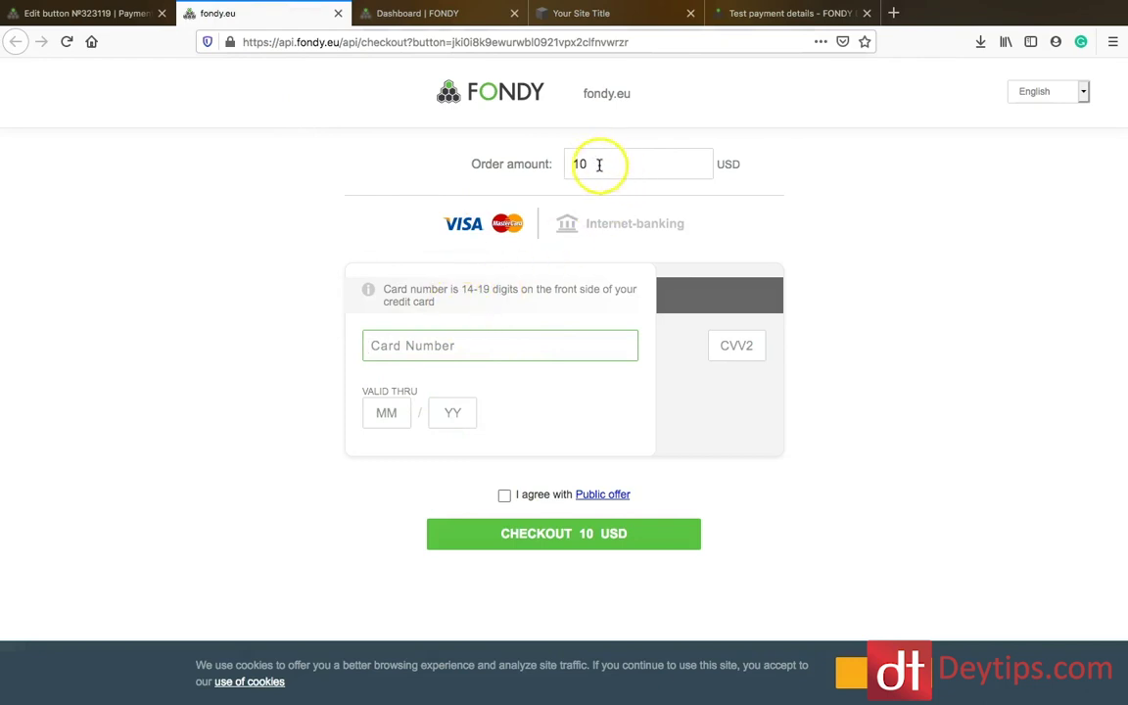
{"action": "left_click", "coordinate": [491, 348]}
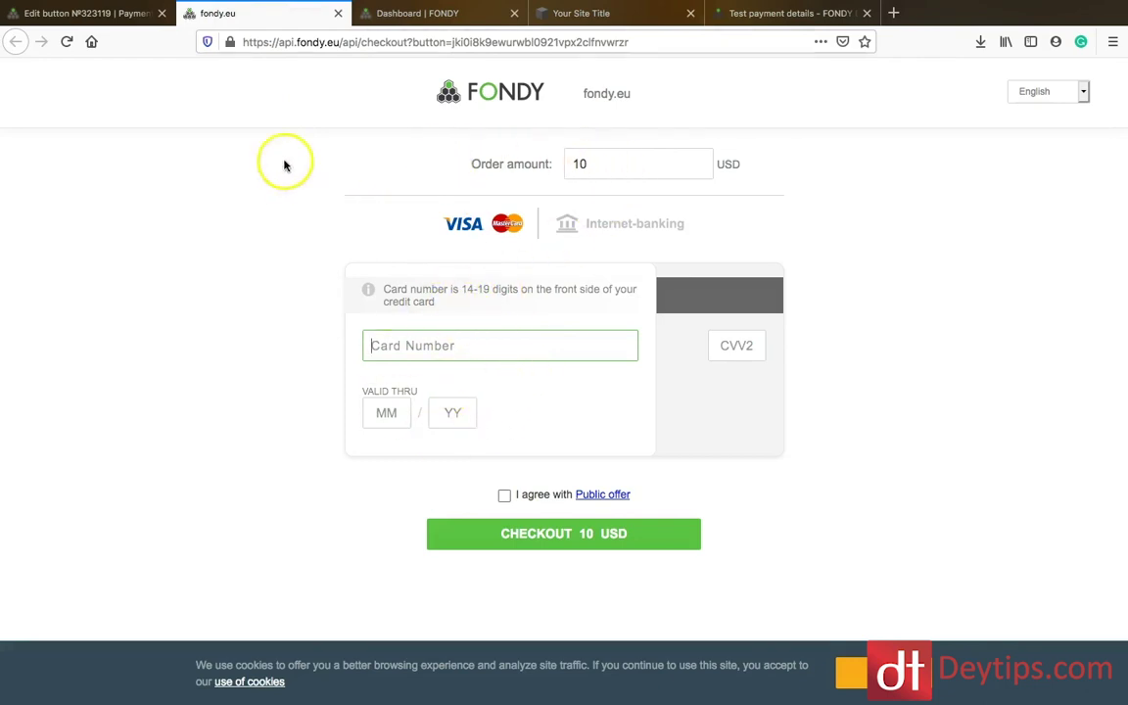
Step: Back in the button editor, select the short payment link for copying
{"action": "left_click", "coordinate": [85, 15]}
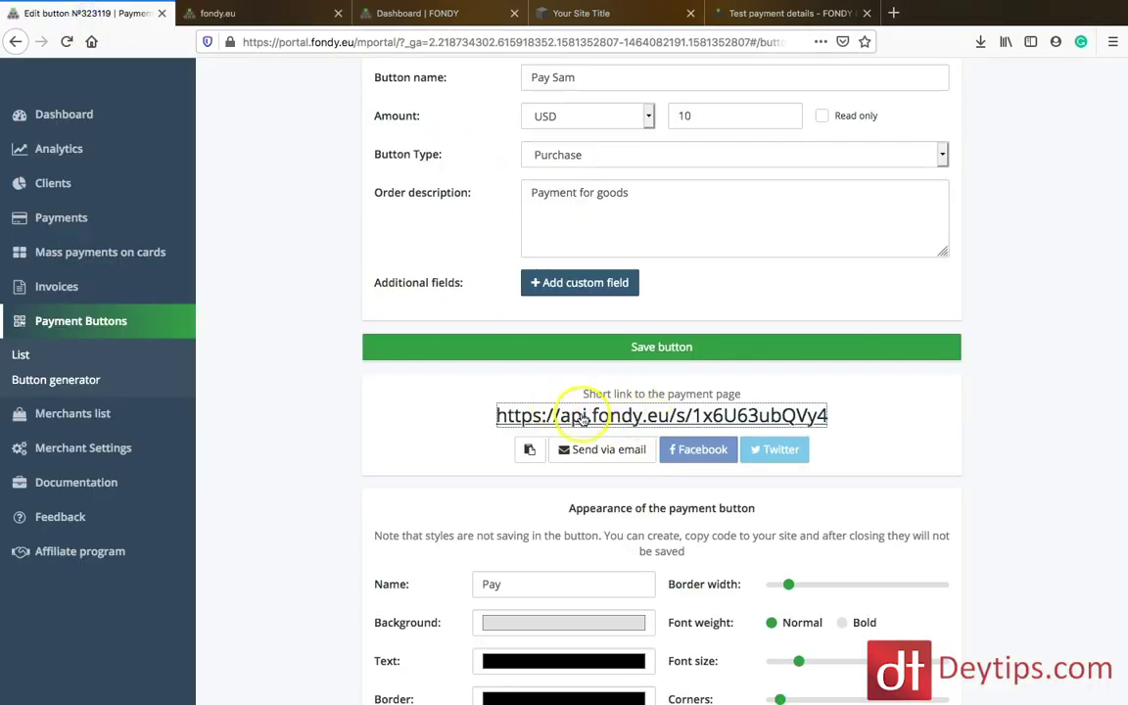
{"action": "left_click", "coordinate": [842, 418]}
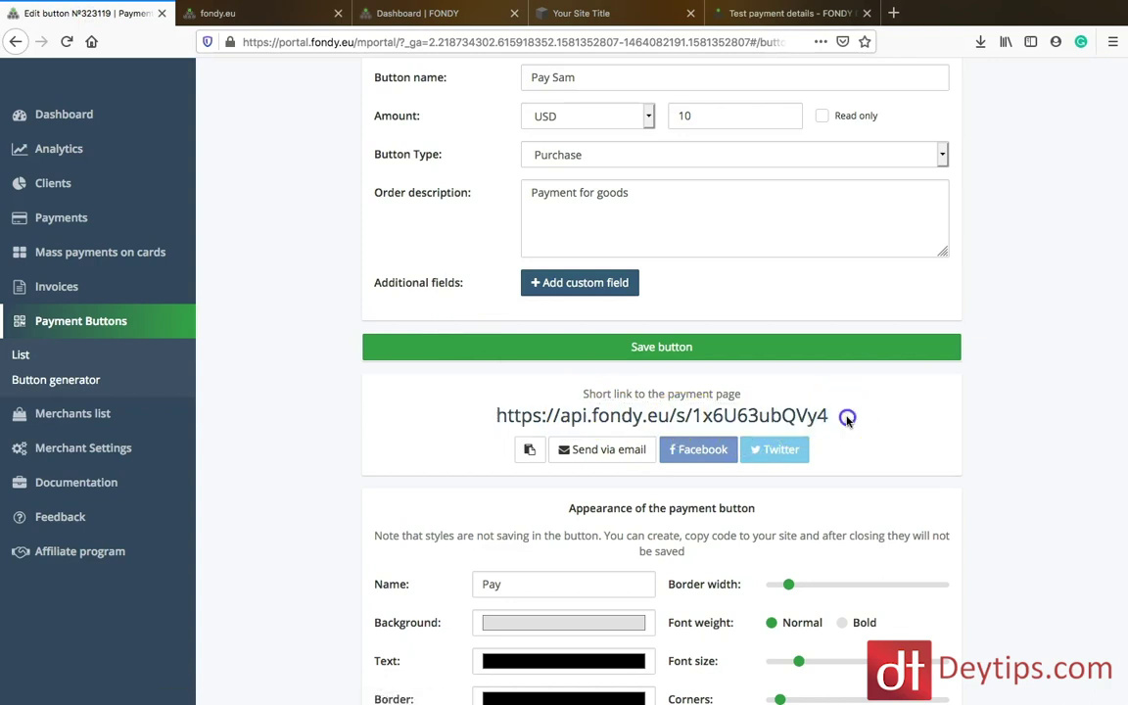
{"action": "left_click_drag", "start_coordinate": [841, 418], "coordinate": [482, 419]}
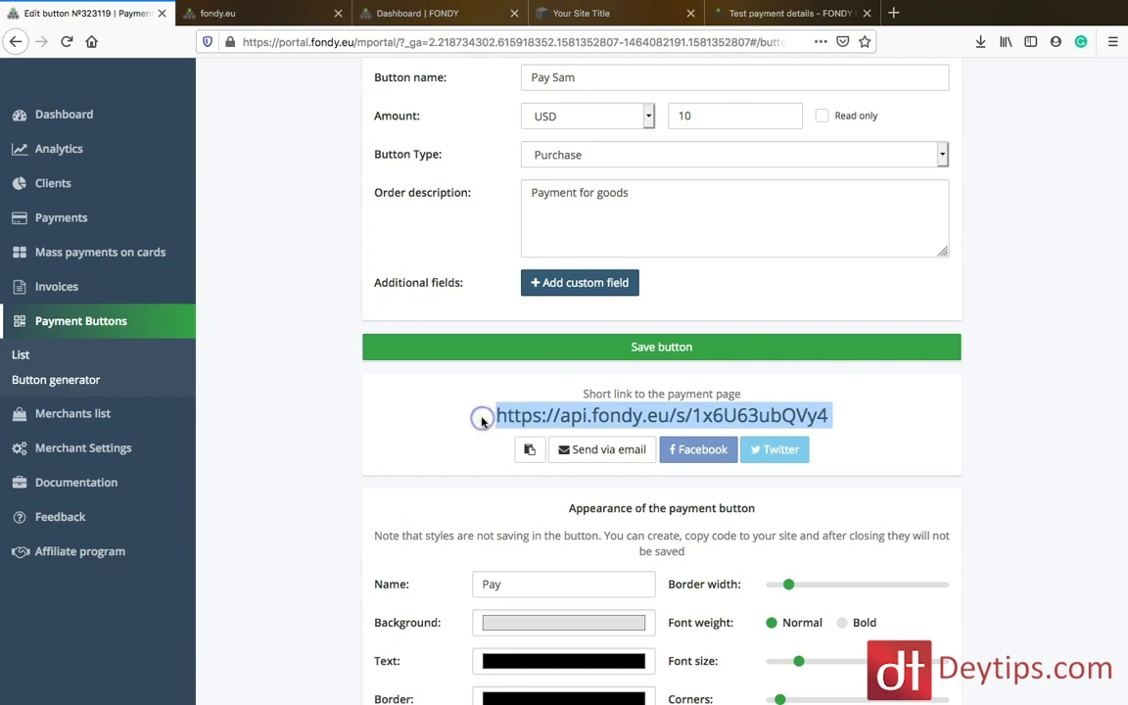
Step: Point the Squarespace Learn More button to the Fondy short link and save the page
{"action": "left_click", "coordinate": [633, 14]}
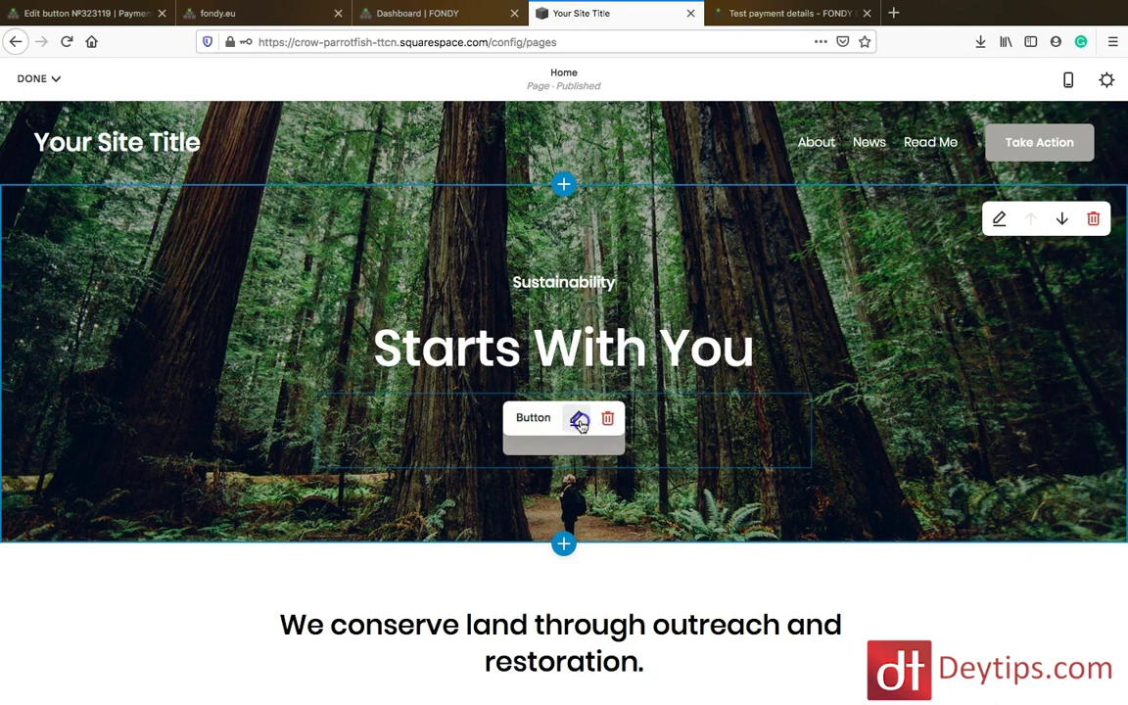
{"action": "left_click", "coordinate": [577, 419]}
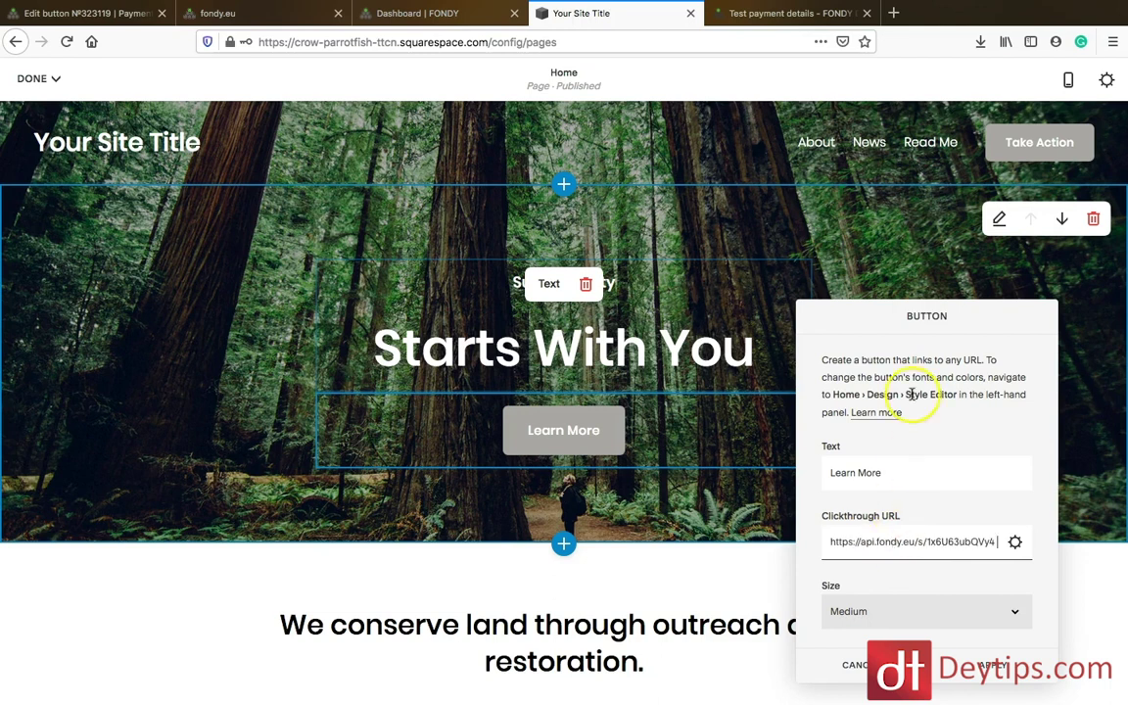
{"action": "left_click", "coordinate": [96, 78]}
{"action": "left_click", "coordinate": [59, 80]}
{"action": "left_click", "coordinate": [39, 109]}
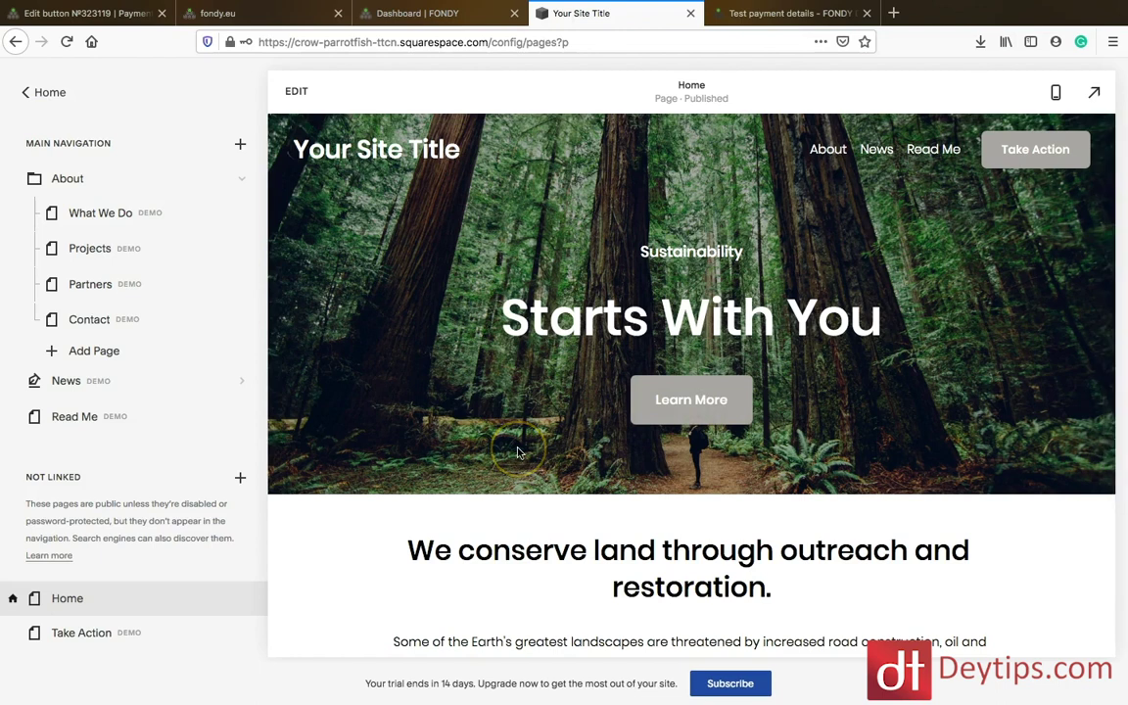
Step: Open the Learn More link in a new tab to confirm it reaches the 10 USD checkout
{"action": "right_click", "coordinate": [689, 415]}
{"action": "left_click", "coordinate": [730, 411]}
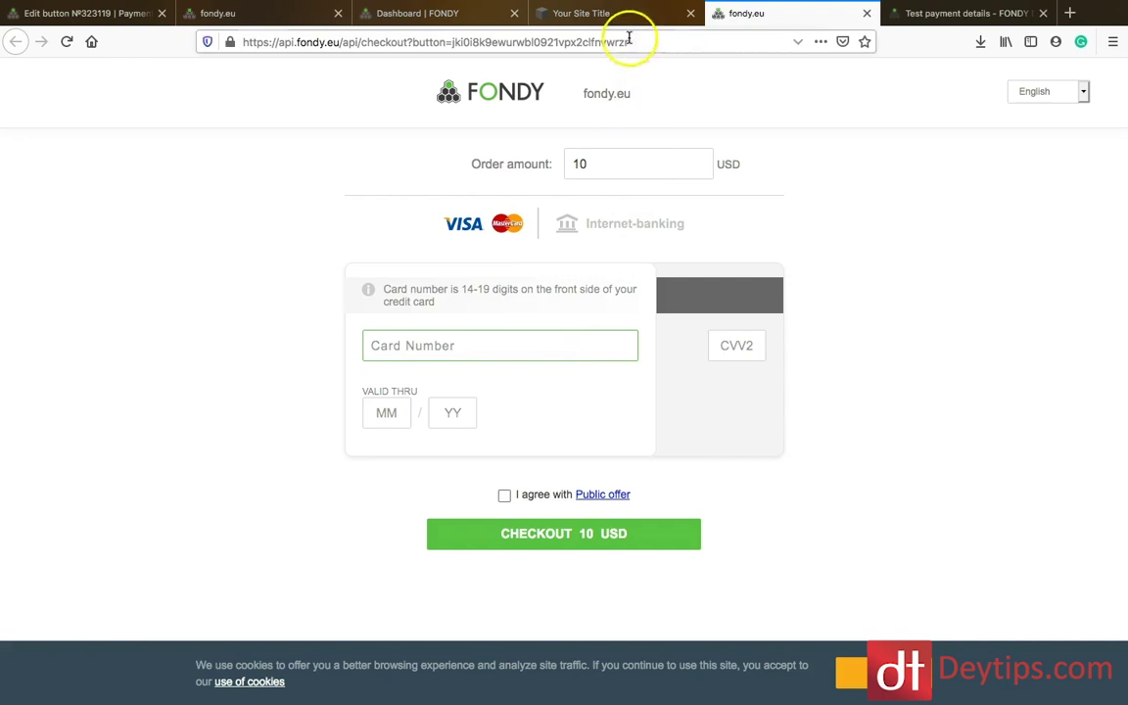
{"action": "left_click", "coordinate": [609, 12]}
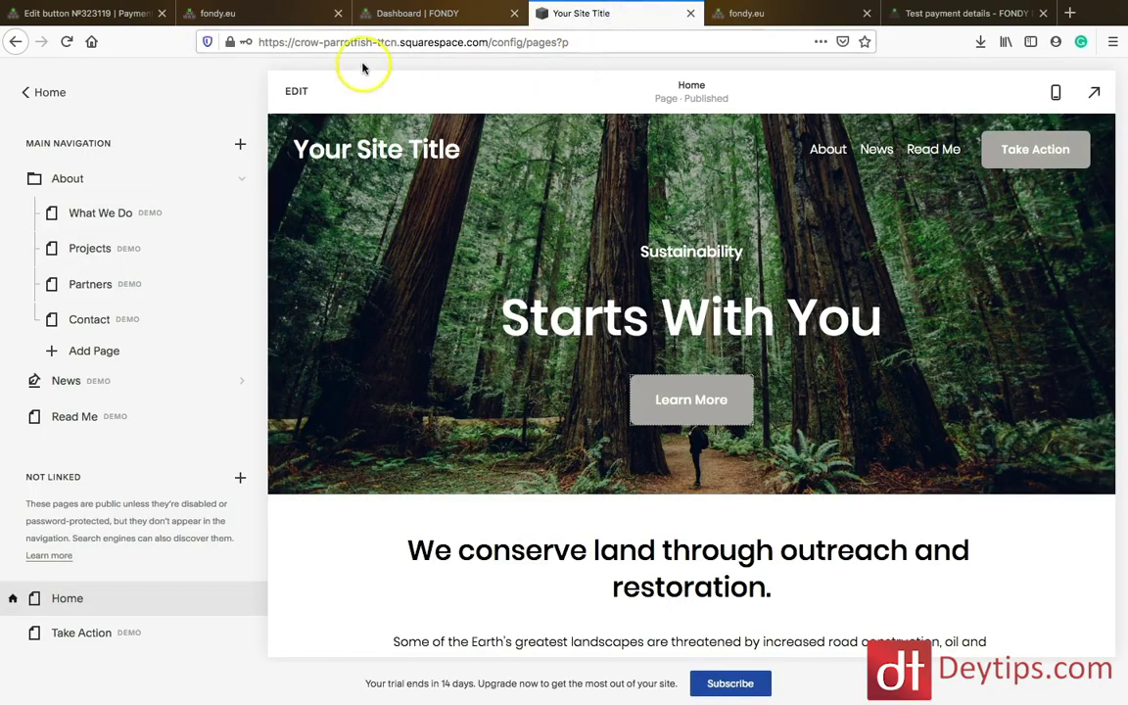
{"action": "left_click", "coordinate": [252, 11]}
Step: Copy the full source code of the 'Pay 10 USD' button and return to the Squarespace editor
{"action": "left_click", "coordinate": [108, 13]}
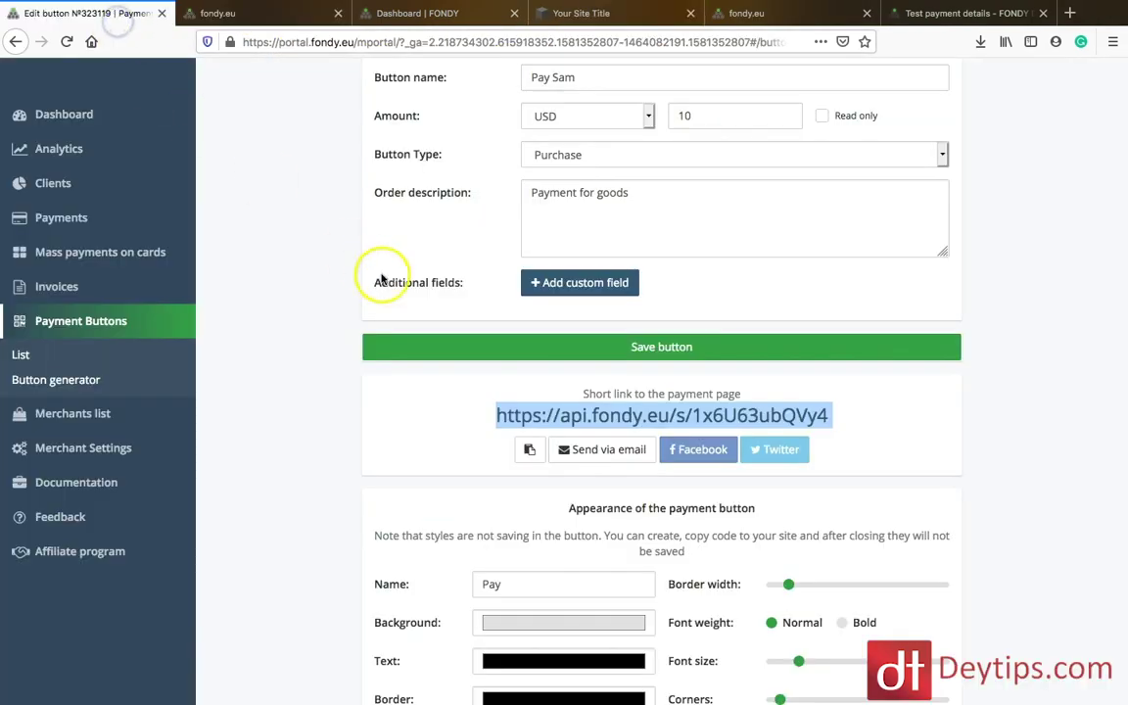
{"action": "scroll", "coordinate": [912, 499], "scroll_direction": "down", "scroll_amount": 5}
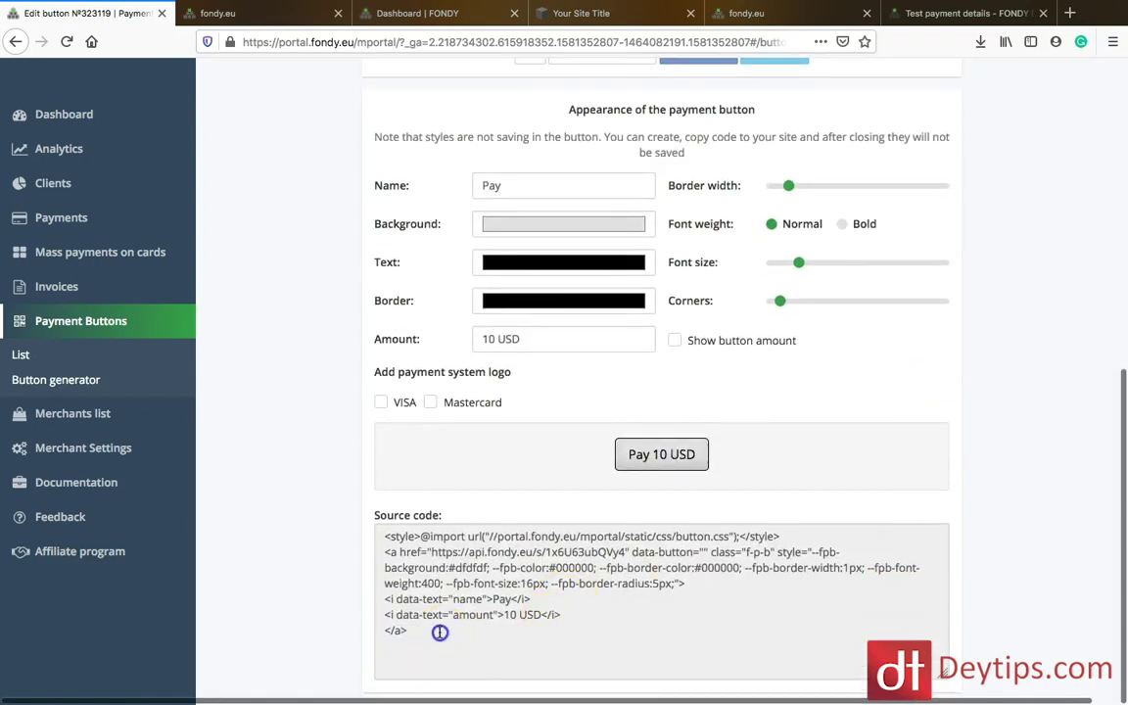
{"action": "left_click_drag", "start_coordinate": [439, 633], "coordinate": [336, 525]}
{"action": "key", "text": "super+c"}
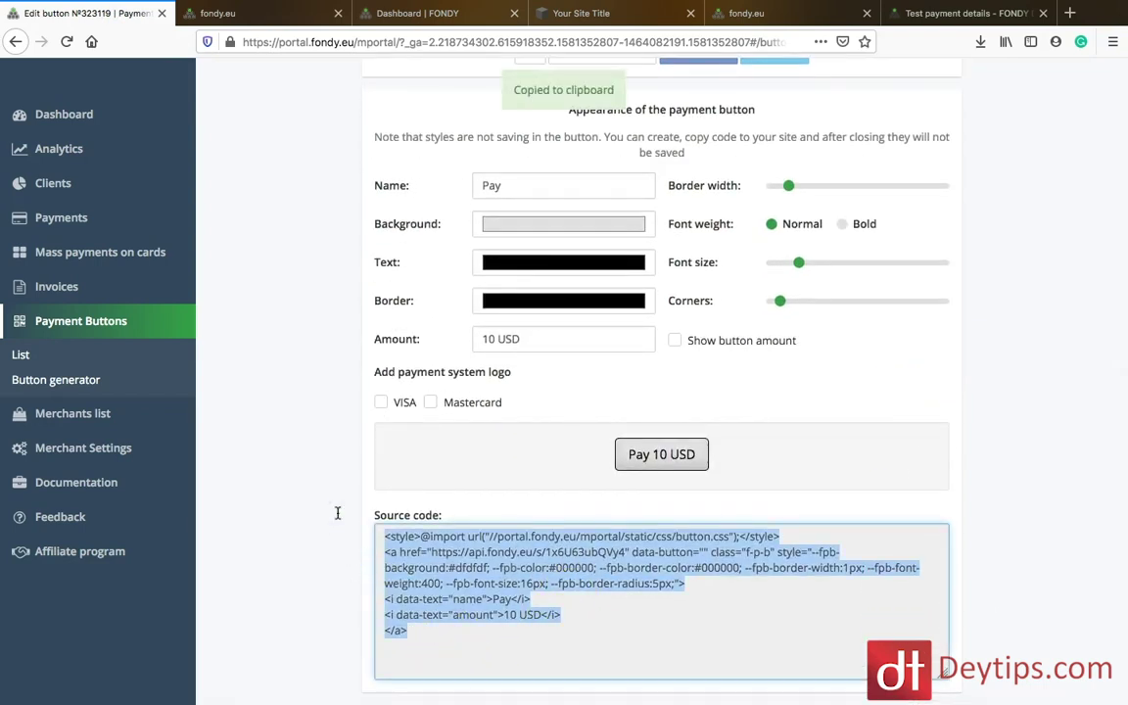
{"action": "left_click", "coordinate": [576, 11]}
{"action": "scroll", "coordinate": [482, 529], "scroll_direction": "down", "scroll_amount": 3}
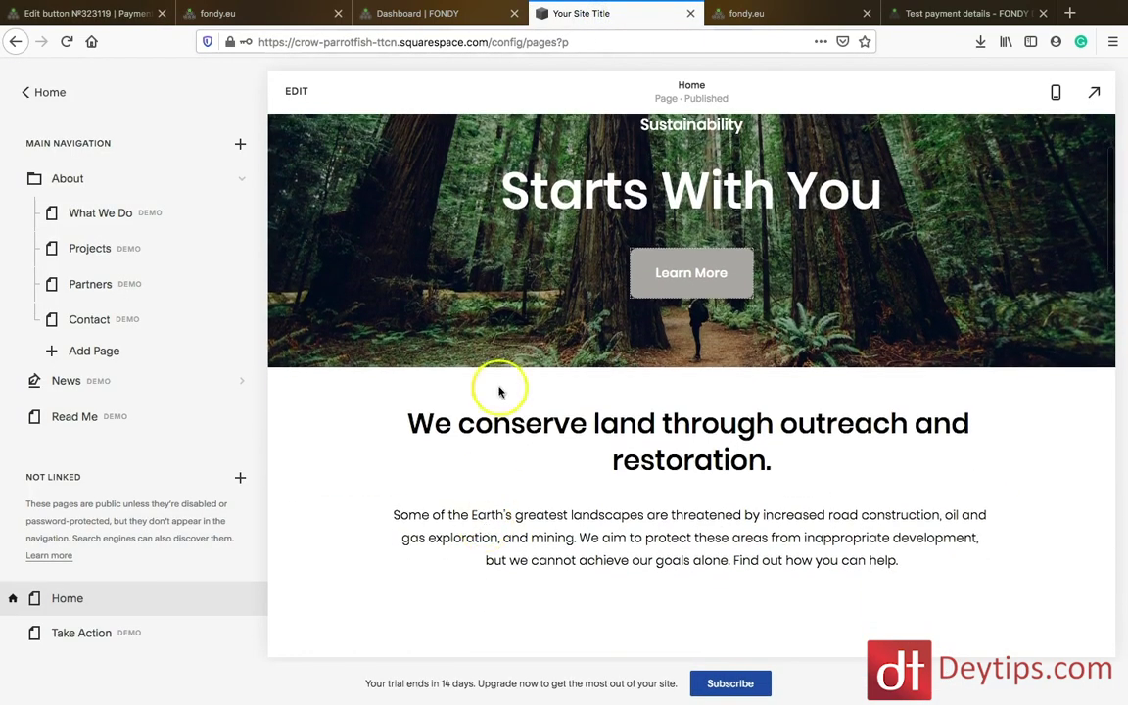
Step: Add a Code block holding the pasted Fondy 'Pay 10 USD' snippet to the hero section and save
{"action": "left_click", "coordinate": [295, 92]}
{"action": "left_click", "coordinate": [302, 344]}
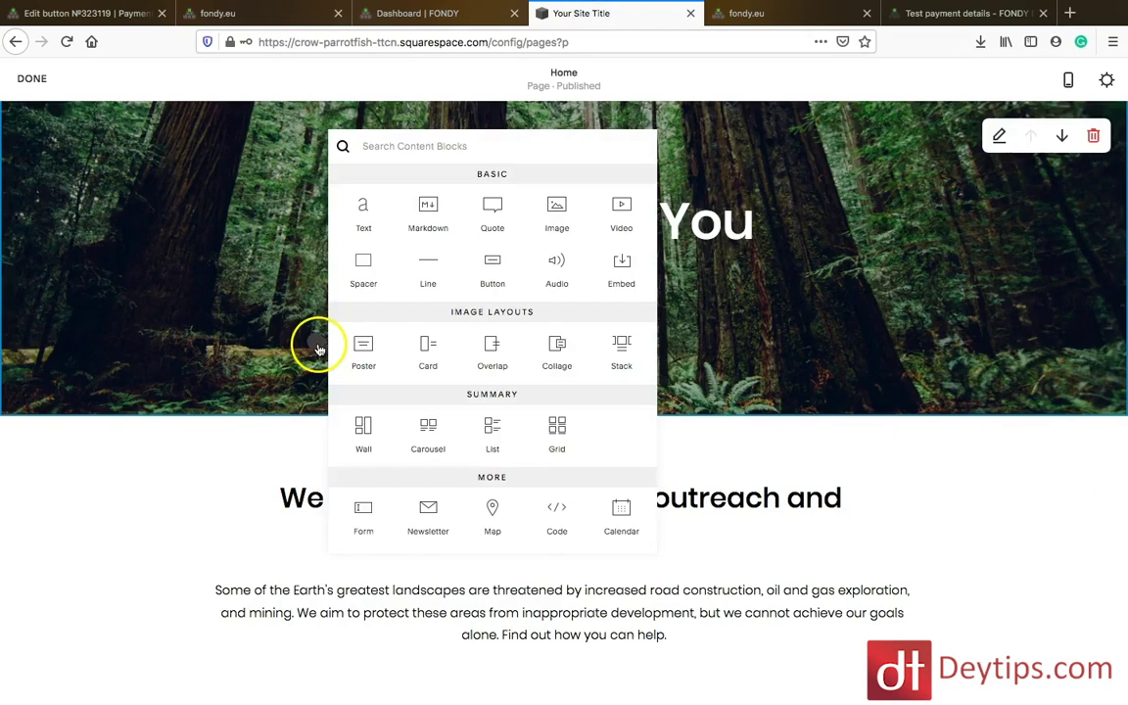
{"action": "scroll", "coordinate": [556, 380], "scroll_direction": "down", "scroll_amount": 1}
{"action": "left_click", "coordinate": [548, 452]}
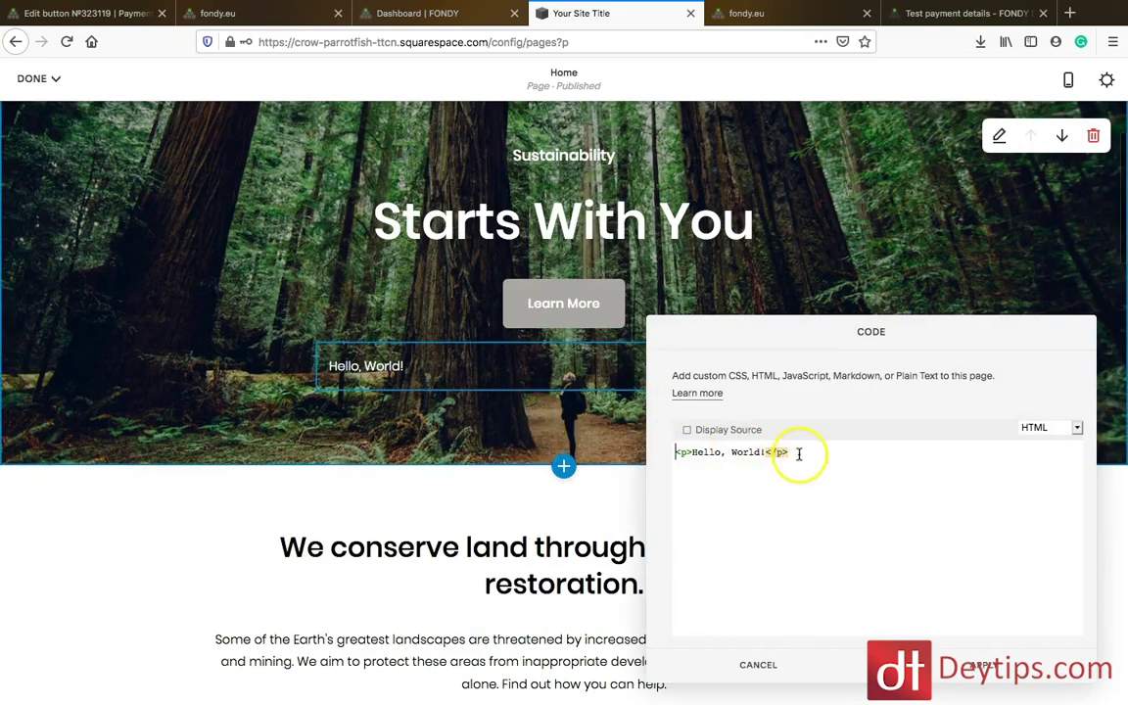
{"action": "left_click", "coordinate": [648, 438]}
{"action": "key", "text": "ctrl+v"}
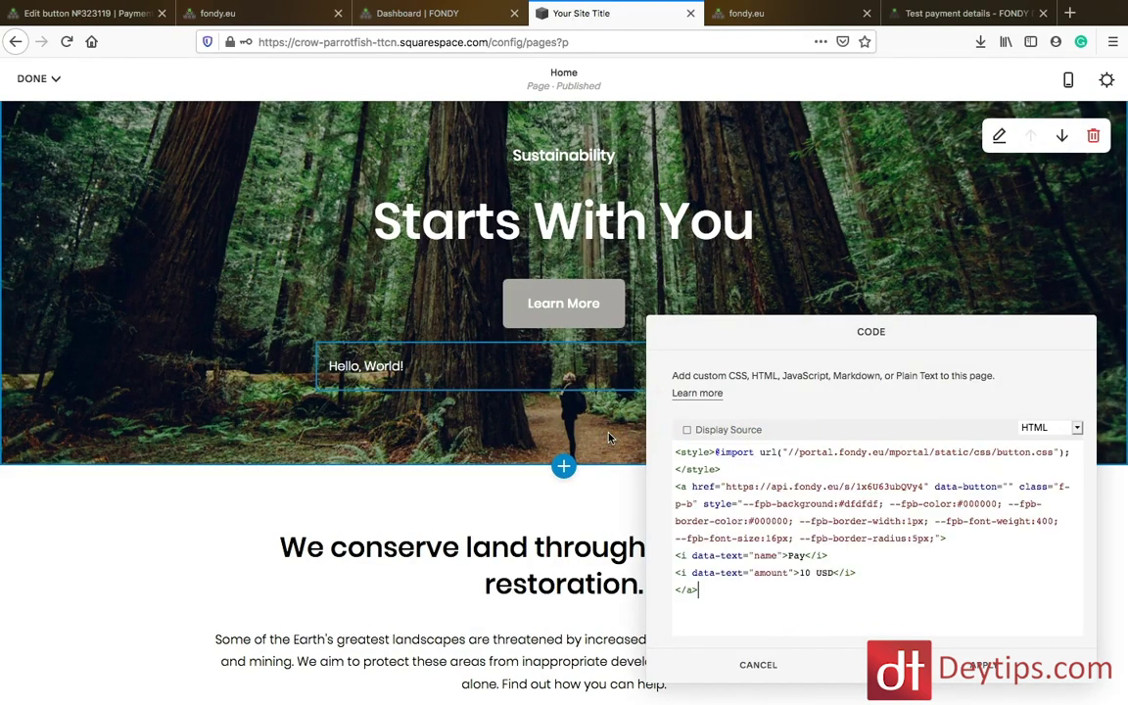
{"action": "left_click", "coordinate": [1001, 673]}
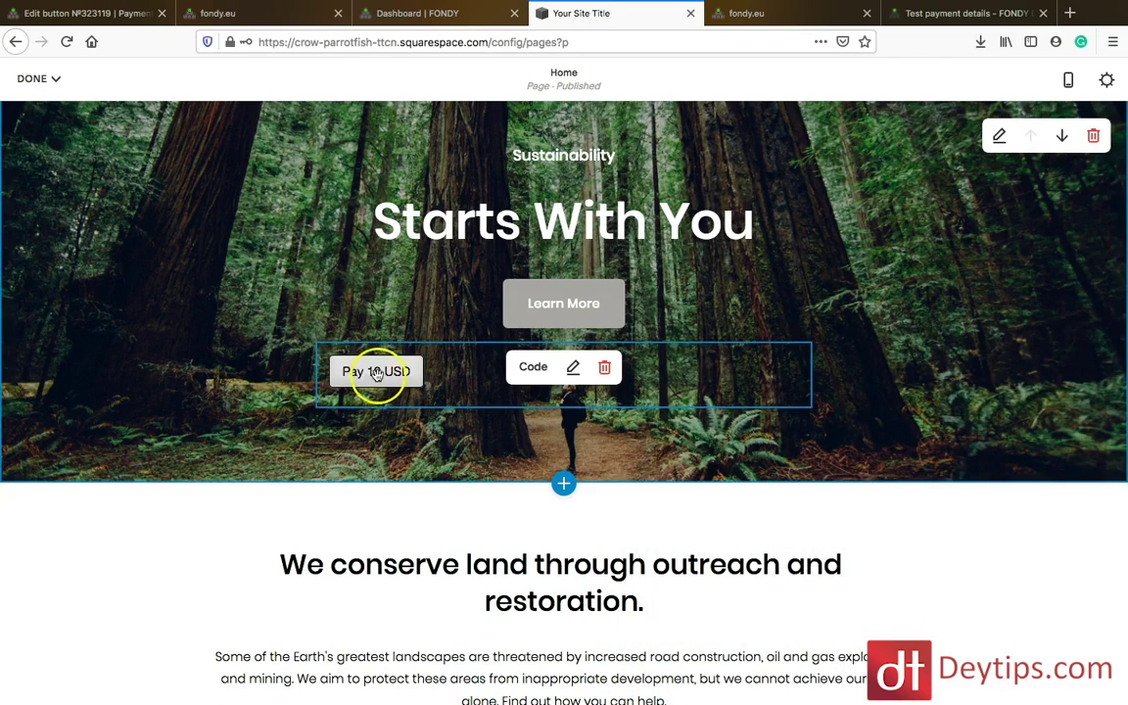
{"action": "left_click", "coordinate": [55, 79]}
{"action": "left_click", "coordinate": [41, 111]}
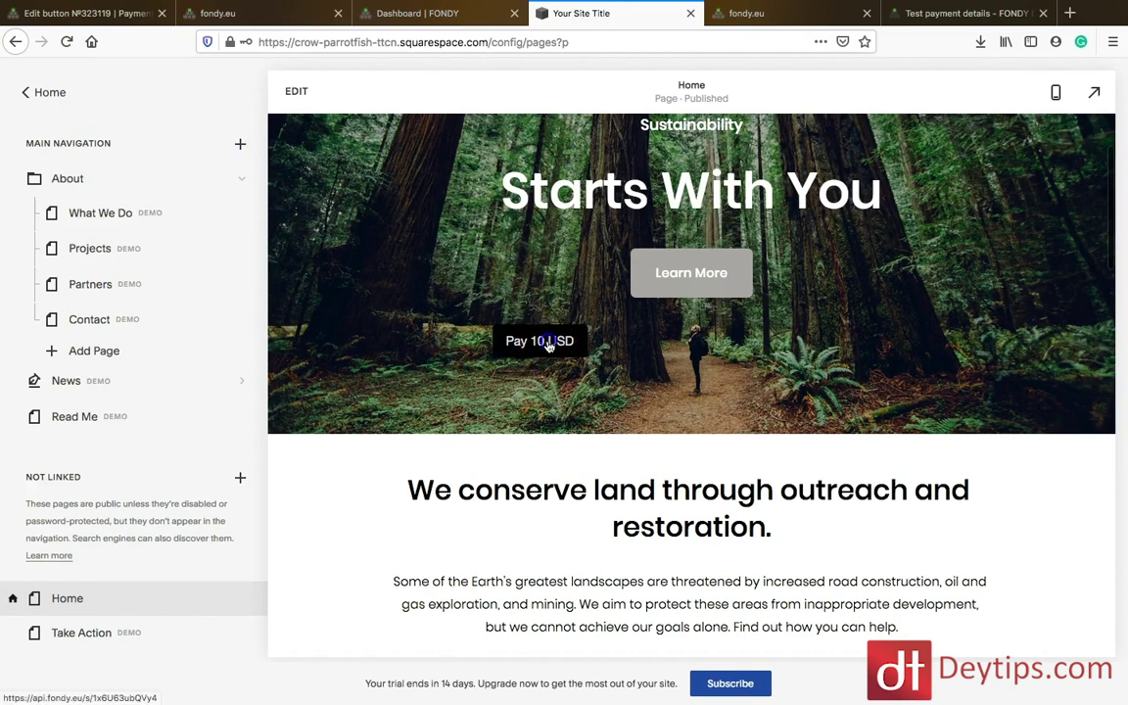
Step: Click the site's Pay 10 USD button and view the resulting 10 USD fondy.eu checkout tab
{"action": "left_click", "coordinate": [548, 343]}
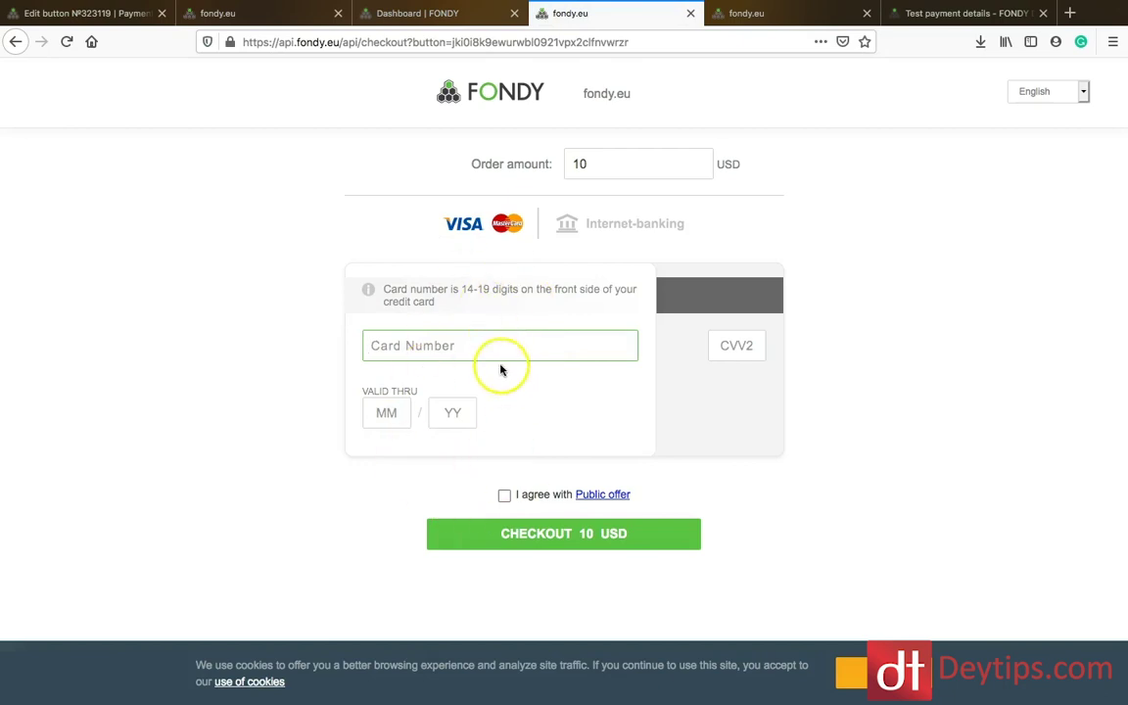
{"action": "left_click", "coordinate": [437, 19]}
{"action": "left_click", "coordinate": [563, 16]}
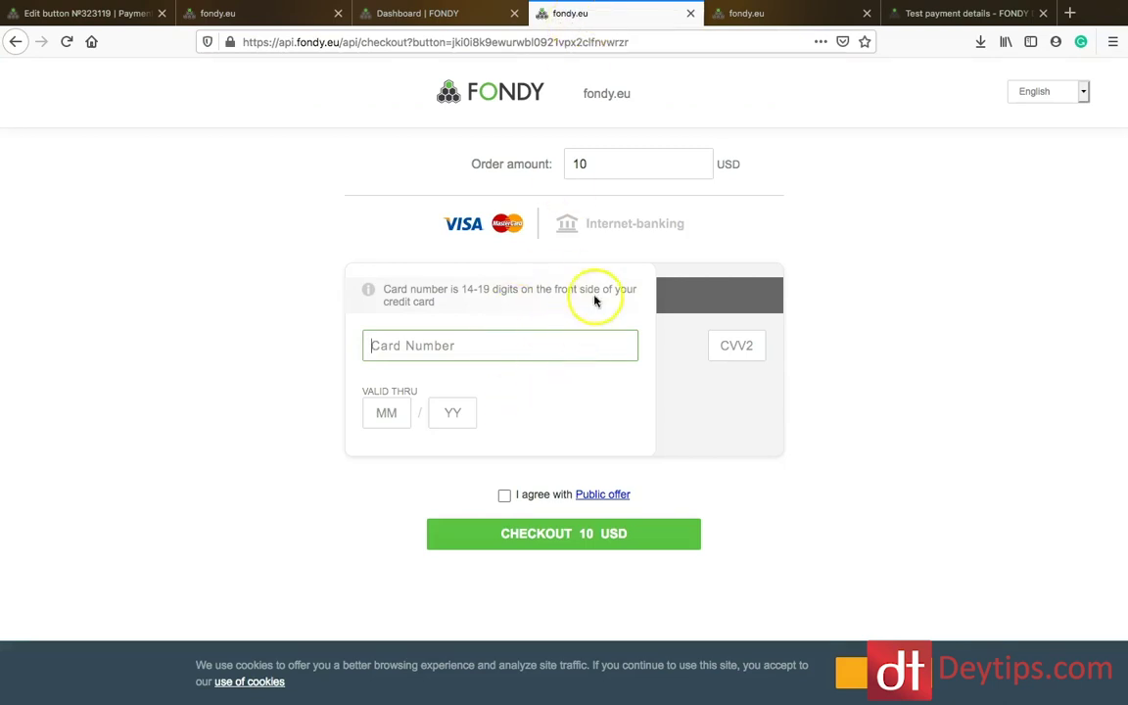
Step: Paste the approving 3D-Secure test card number from Fondy's test payment details into Card Number
{"action": "left_click", "coordinate": [940, 15]}
{"action": "left_click_drag", "start_coordinate": [938, 18], "coordinate": [745, 39]}
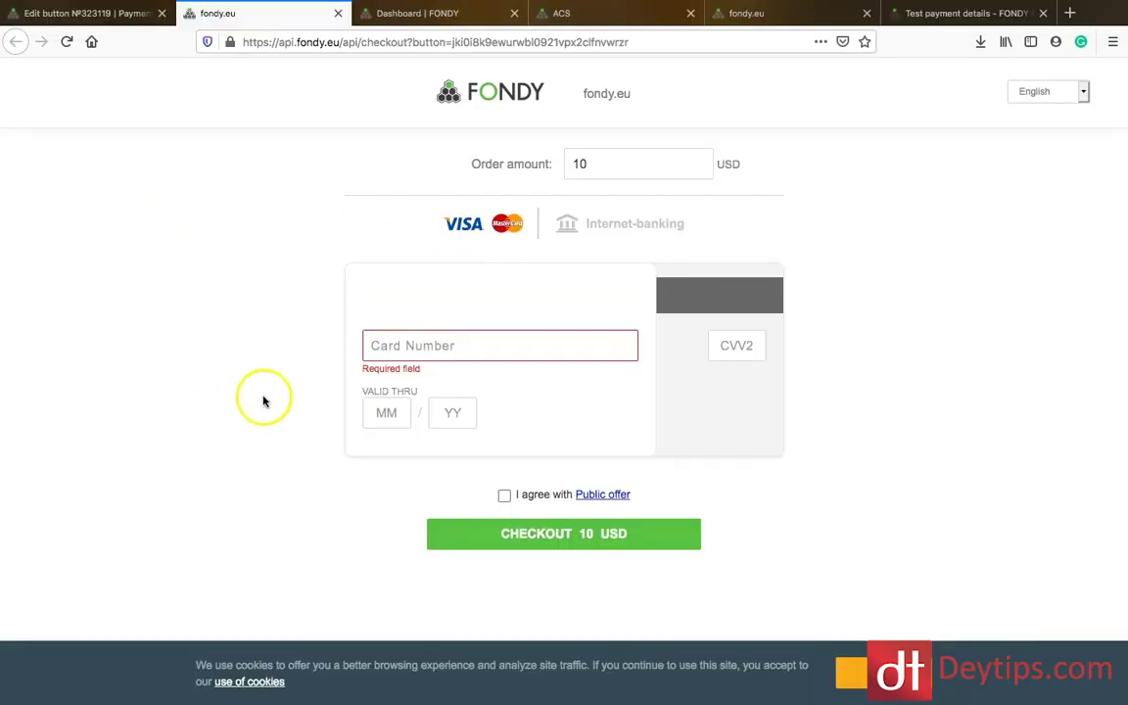
{"action": "left_click", "coordinate": [465, 347]}
{"action": "key", "text": "ctrl+v"}
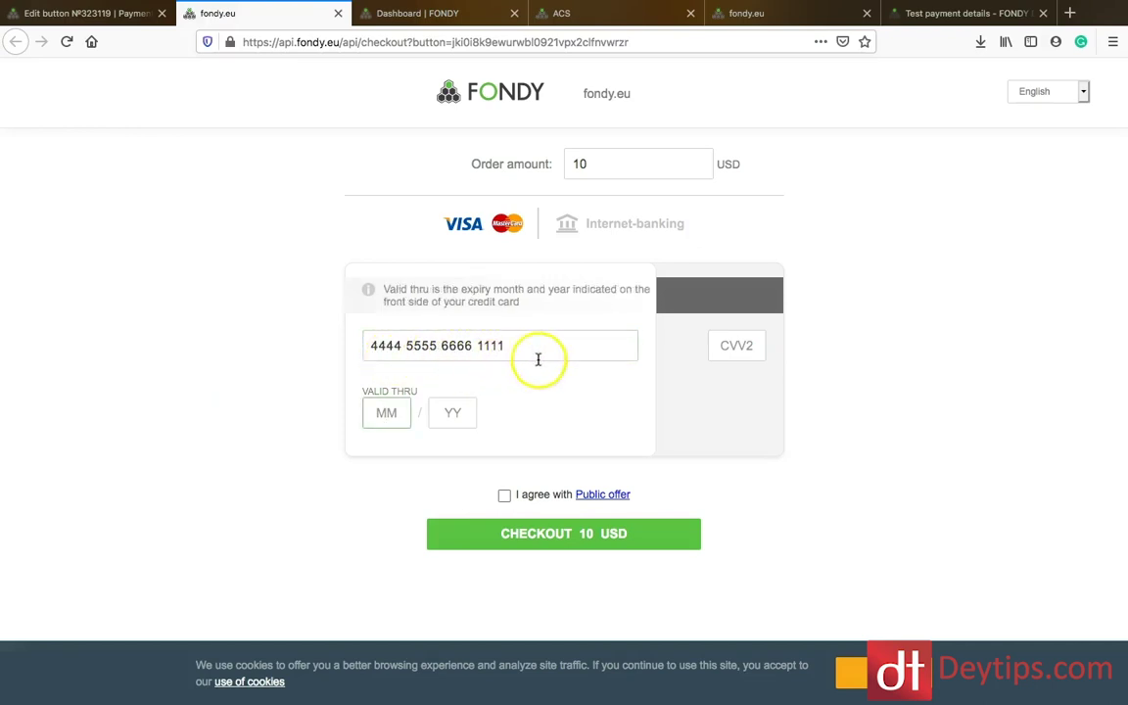
Step: Enter the card expiry date 02/20 and fill in the CVV2 on the checkout form
{"action": "left_click", "coordinate": [596, 383]}
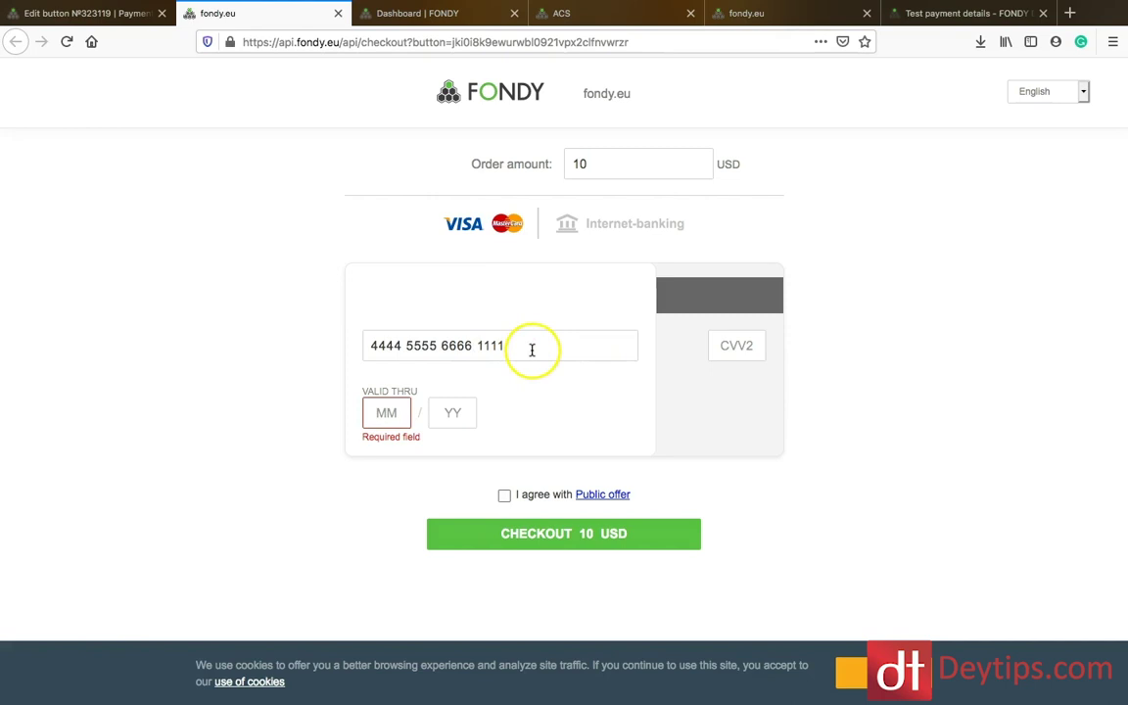
{"action": "left_click", "coordinate": [385, 413]}
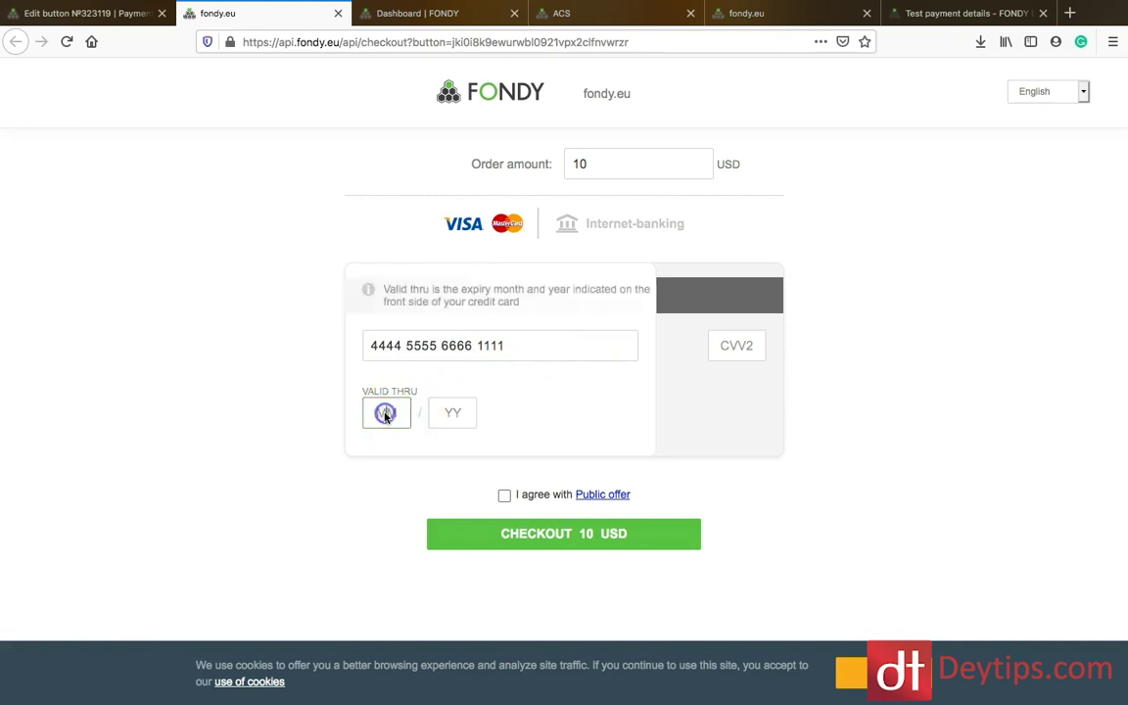
{"action": "type", "text": "020"}
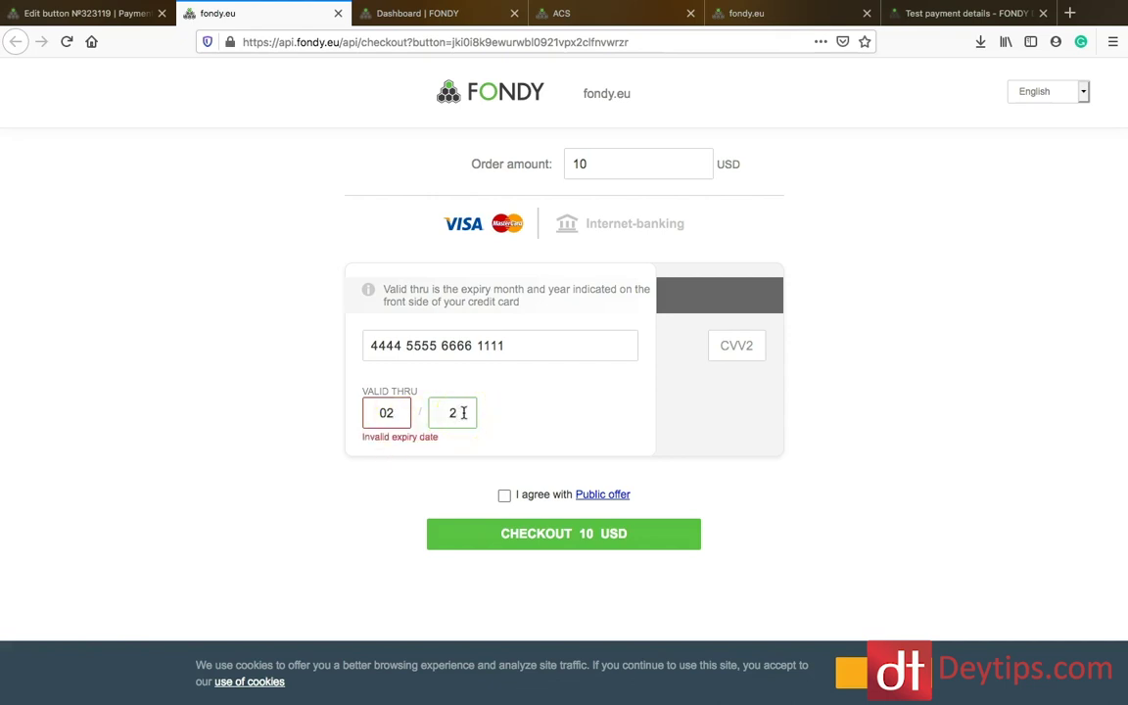
{"action": "type", "text": "0"}
{"action": "left_click", "coordinate": [657, 397]}
{"action": "left_click", "coordinate": [732, 345]}
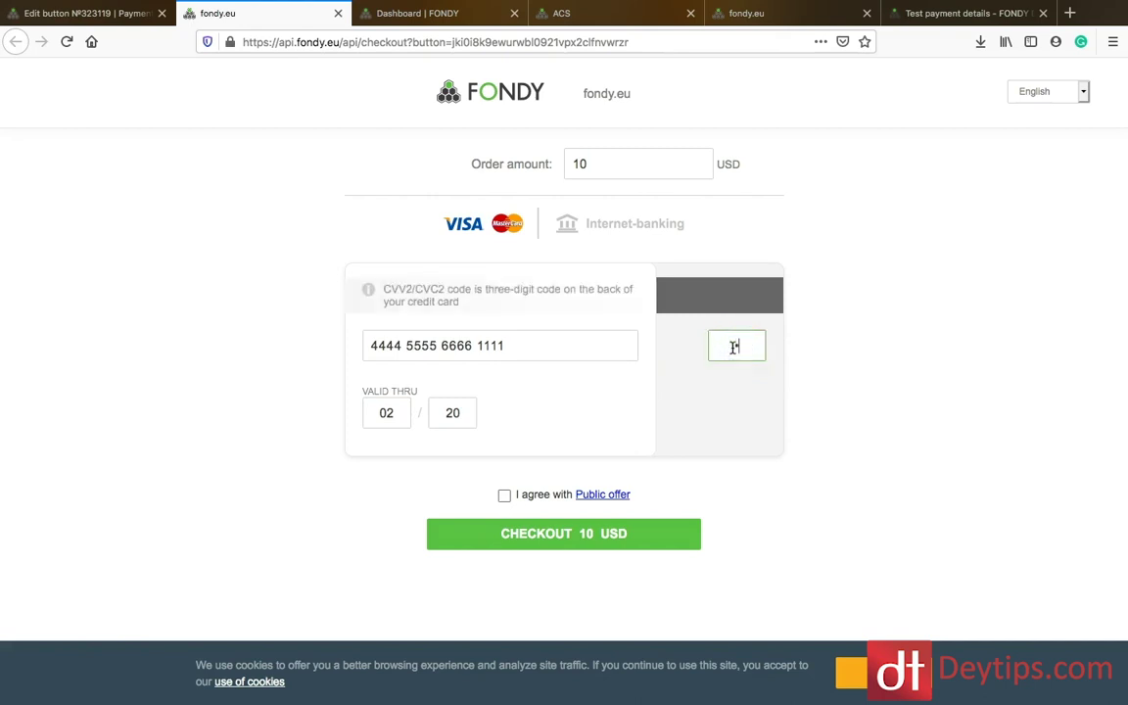
Step: Accept the public offer terms, submit the 10 USD checkout, and confirm the 3-D Secure step
{"action": "left_click", "coordinate": [505, 495]}
{"action": "left_click", "coordinate": [546, 534]}
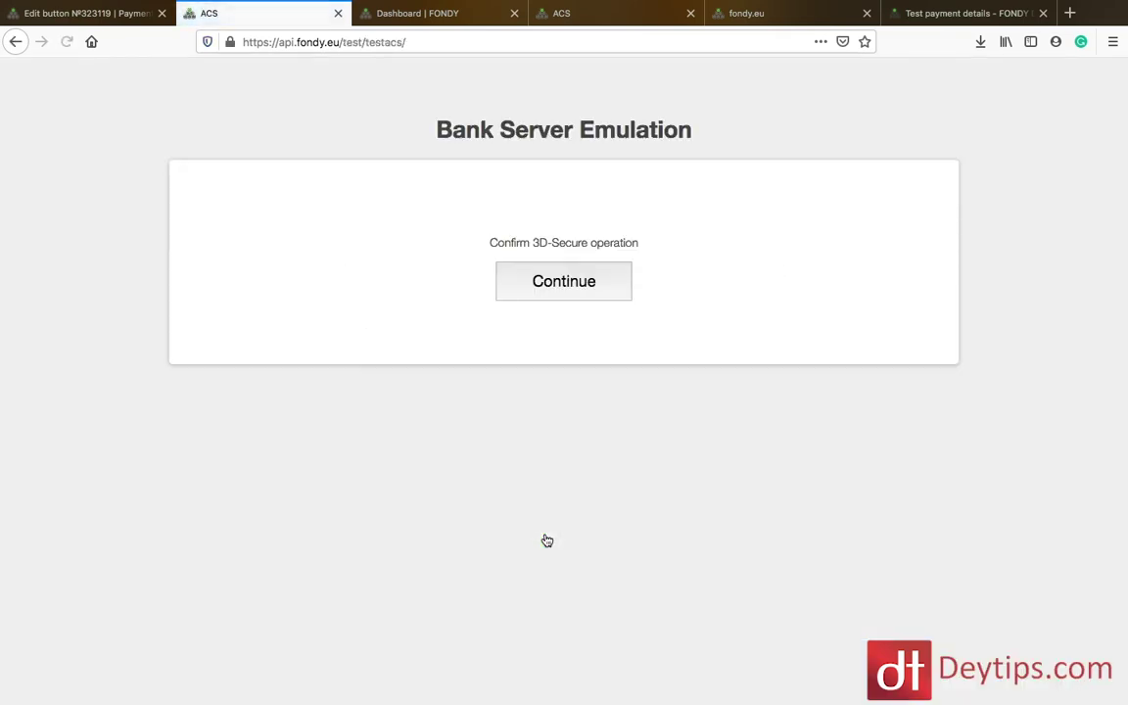
{"action": "left_click", "coordinate": [565, 288]}
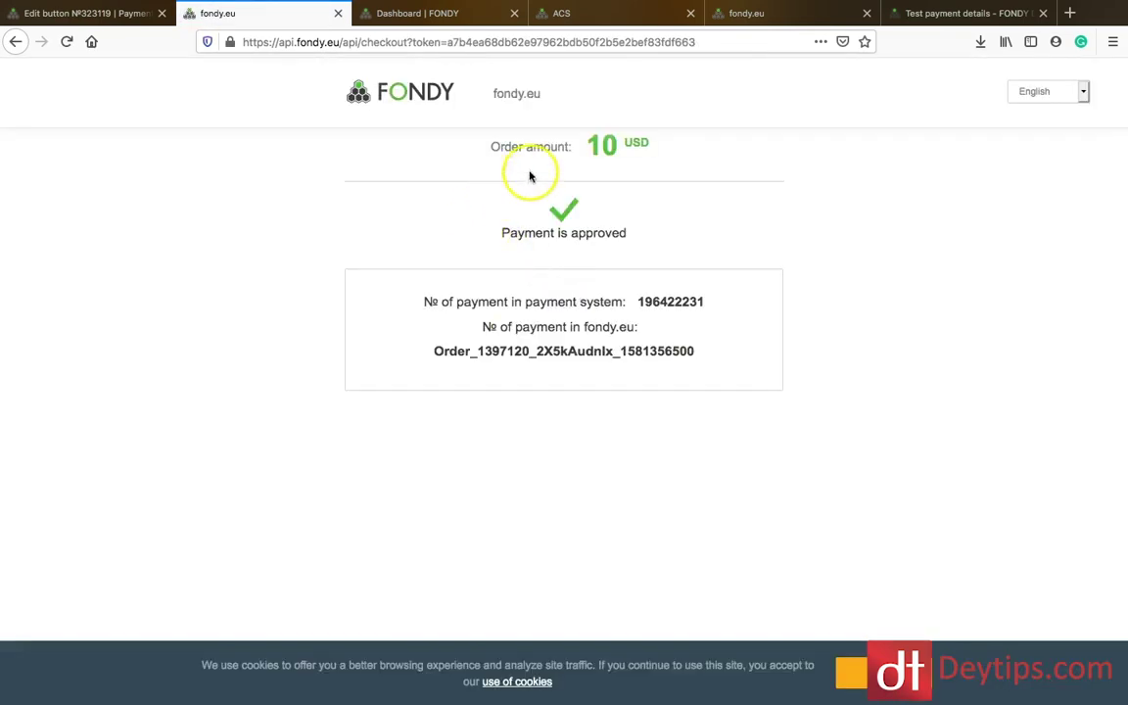